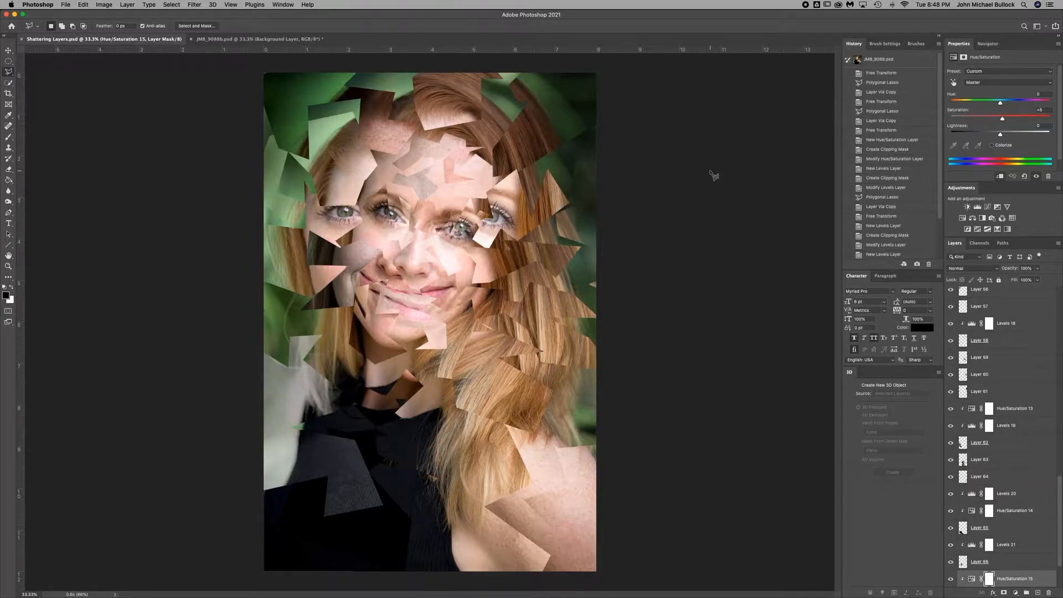
# In JMB_9088b.psd, outline a jagged shard about 1.24 × 0.61 in around the image-left eye with Polygonal Lasso and copy it to its own layer.
pyautogui.hotkey('ctrl', 'Tab')
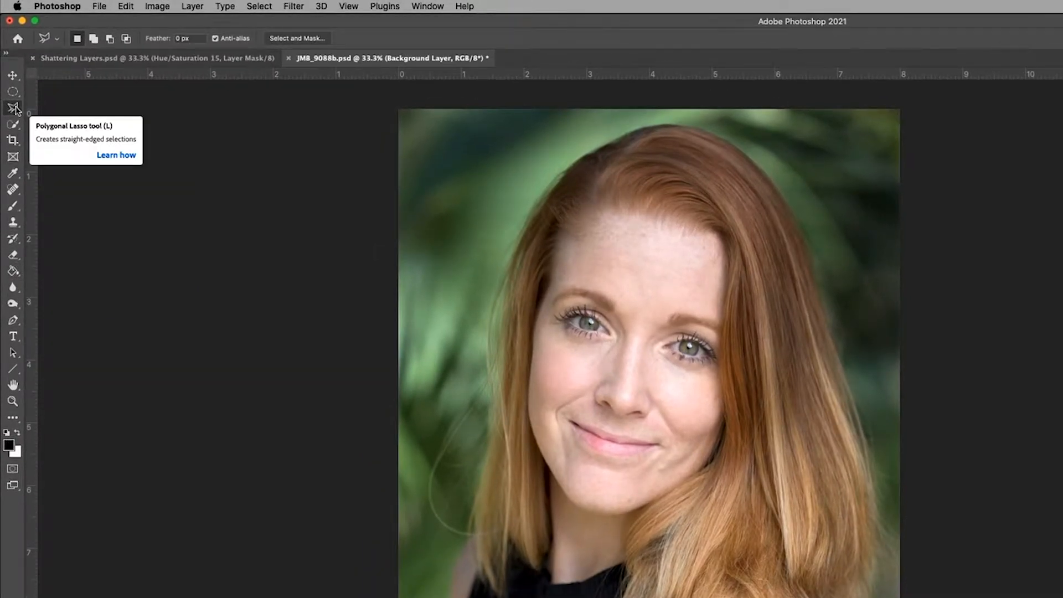
pyautogui.click(15, 109)
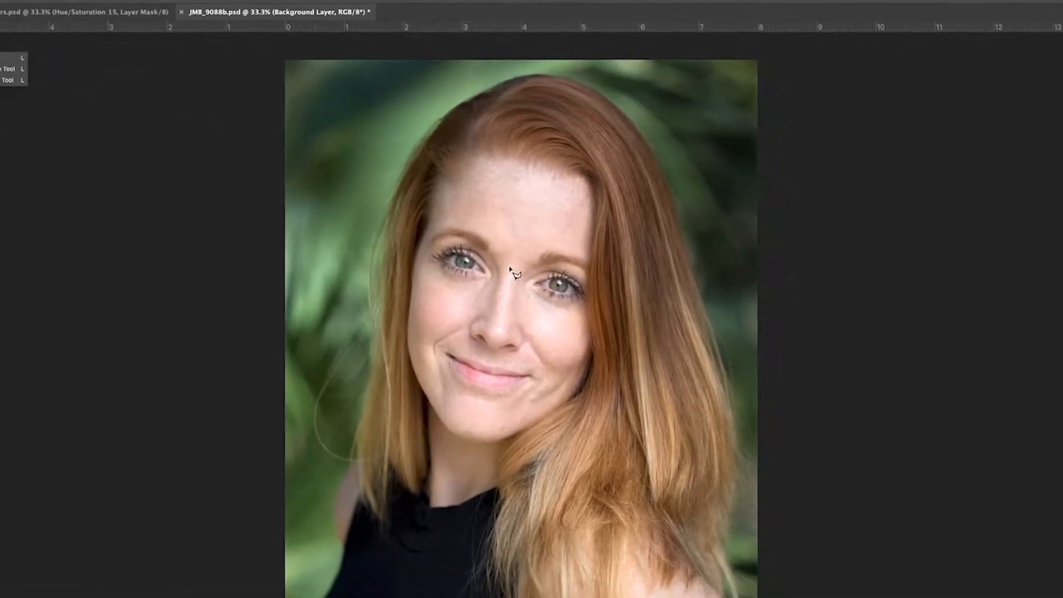
pyautogui.click(467, 257)
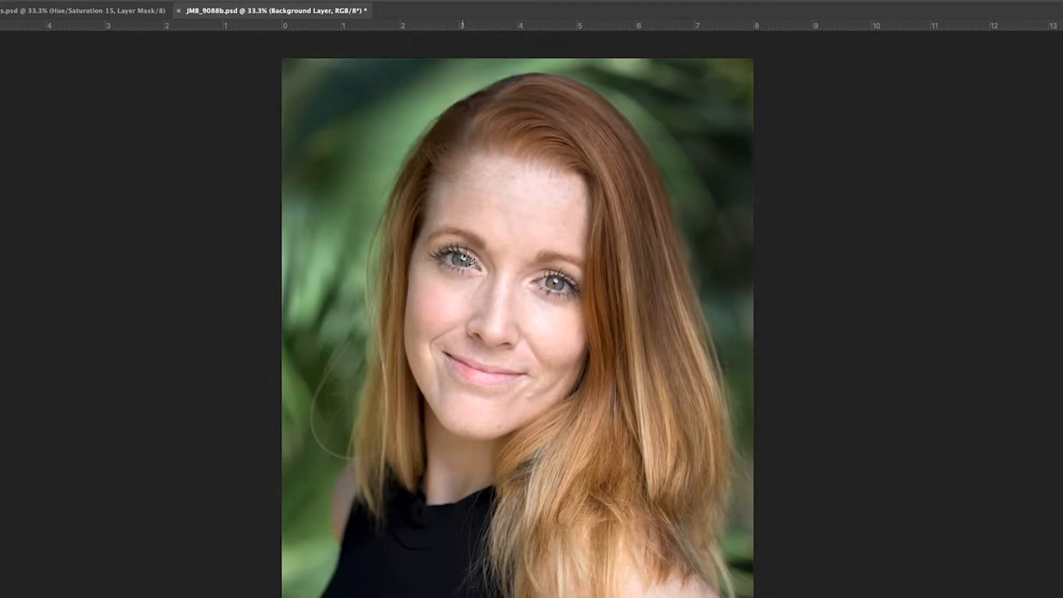
pyautogui.click(493, 242)
pyautogui.click(497, 255)
pyautogui.click(492, 277)
pyautogui.click(424, 277)
pyautogui.click(427, 250)
pyautogui.click(442, 242)
pyautogui.doubleClick(473, 260)
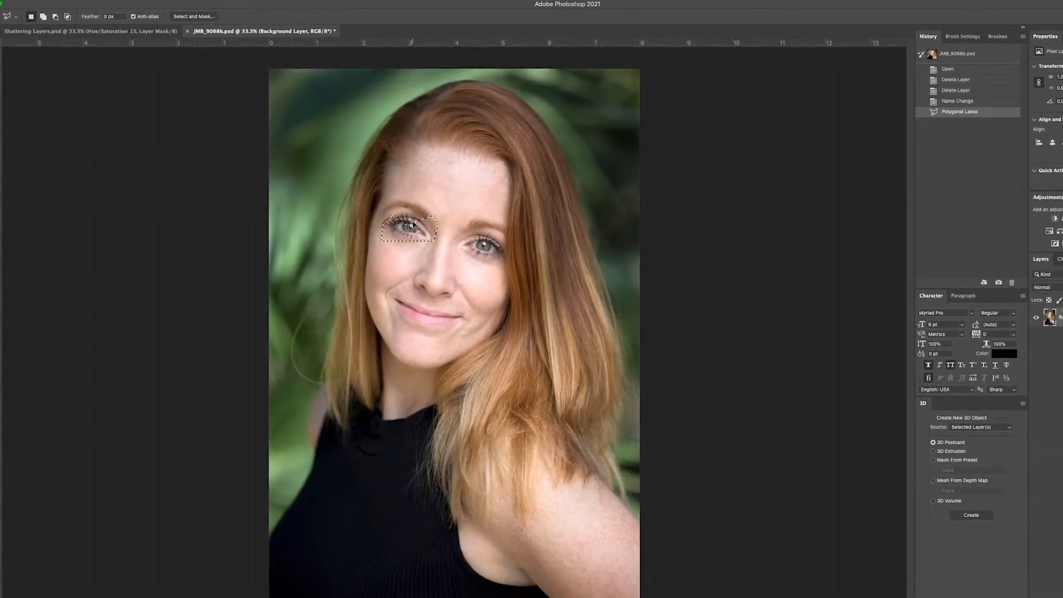
pyautogui.hotkey('ctrl', 'j')
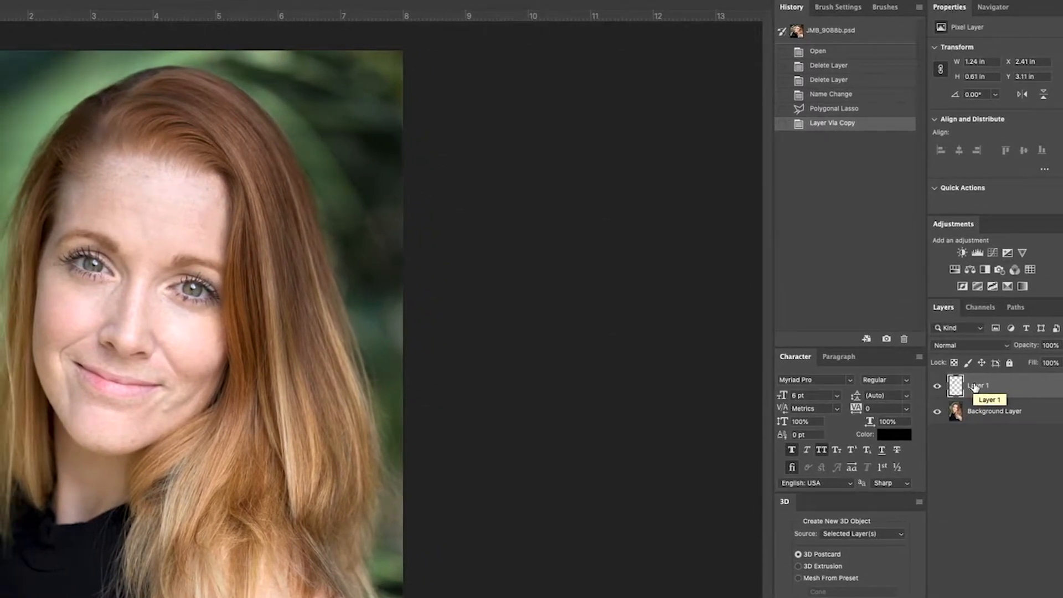
# Rotate the copied eye shard counterclockwise and offset it slightly below the original eye with Free Transform.
pyautogui.hotkey('ctrl', 't')
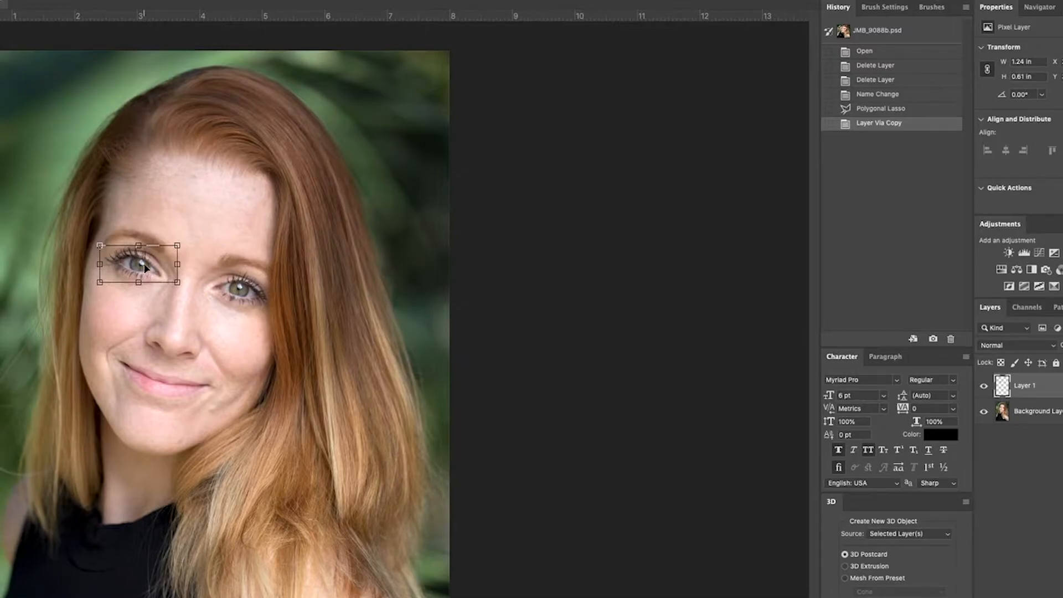
pyautogui.moveTo(177, 247); pyautogui.dragTo(160, 276)
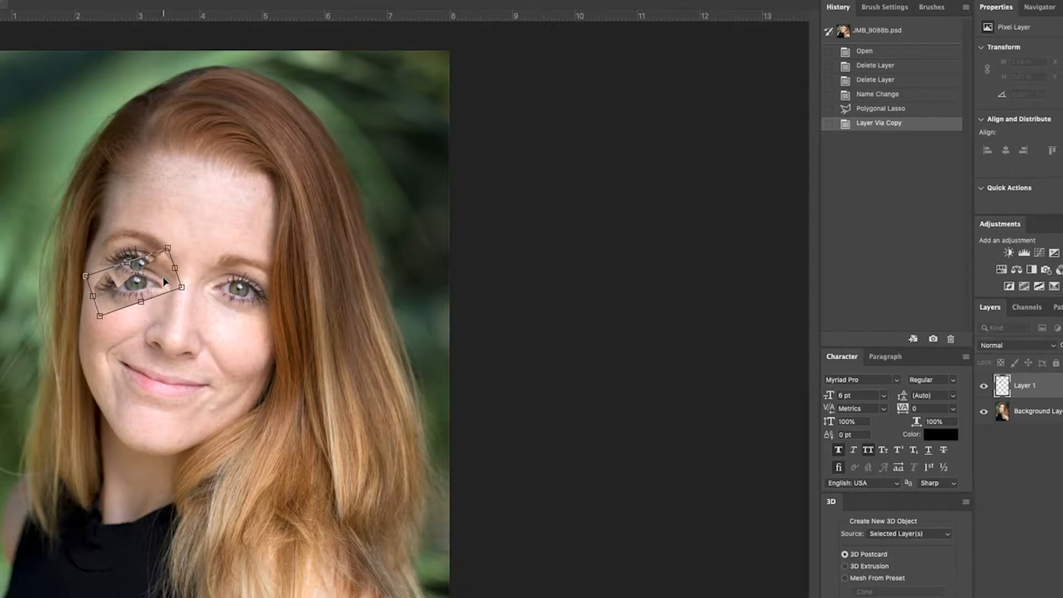
pyautogui.press('Return')
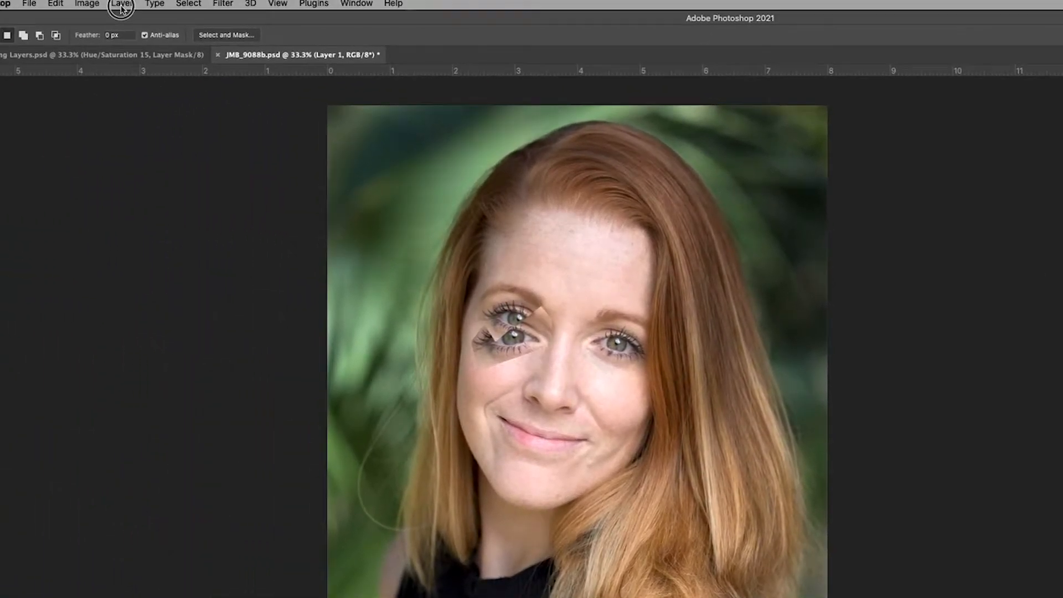
pyautogui.click(118, 8)
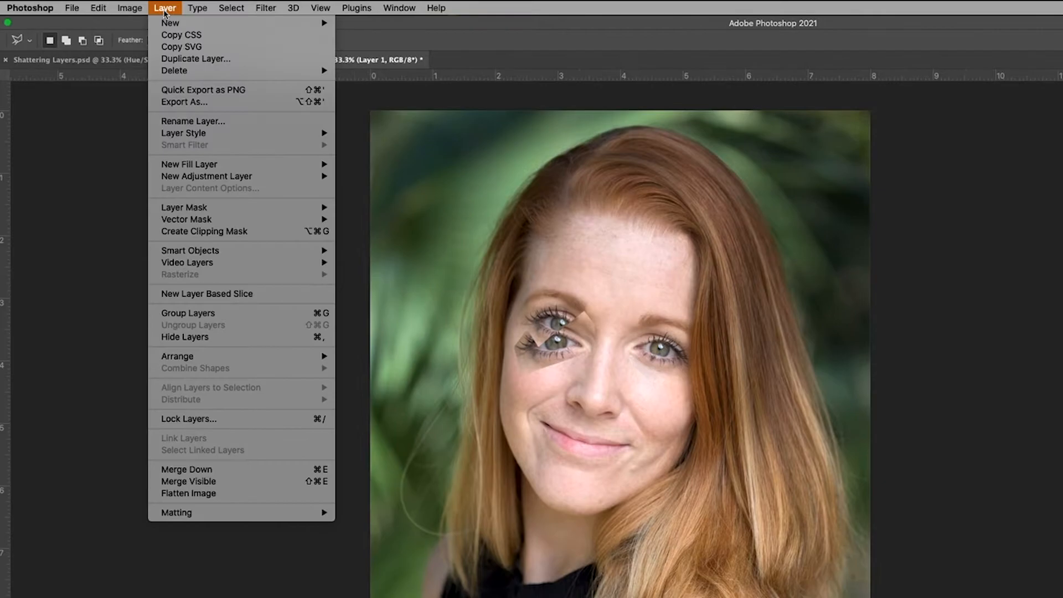
pyautogui.moveTo(218, 178)
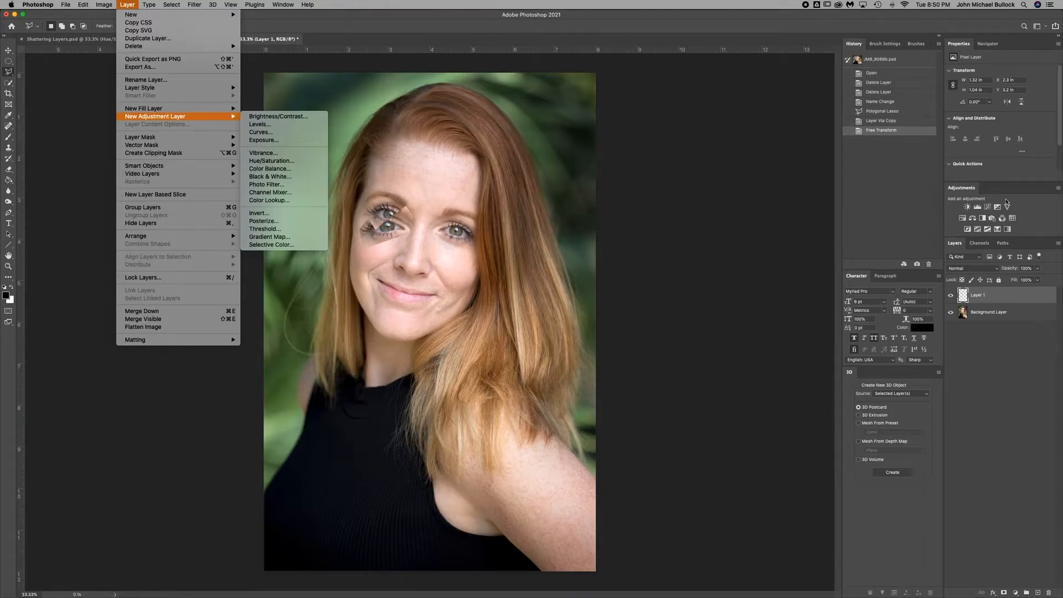
pyautogui.click(966, 191)
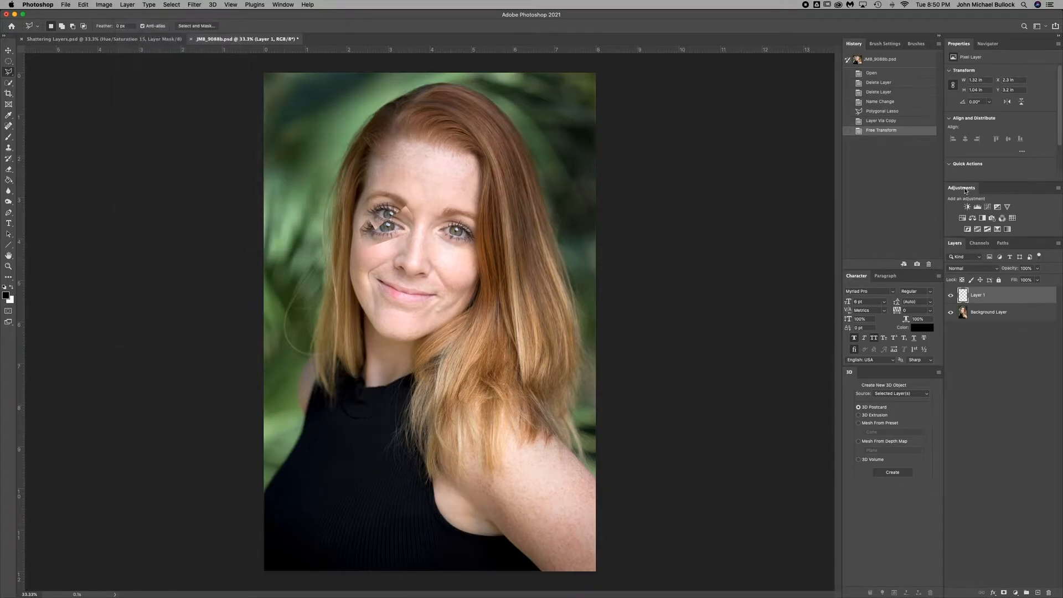
pyautogui.click(283, 5)
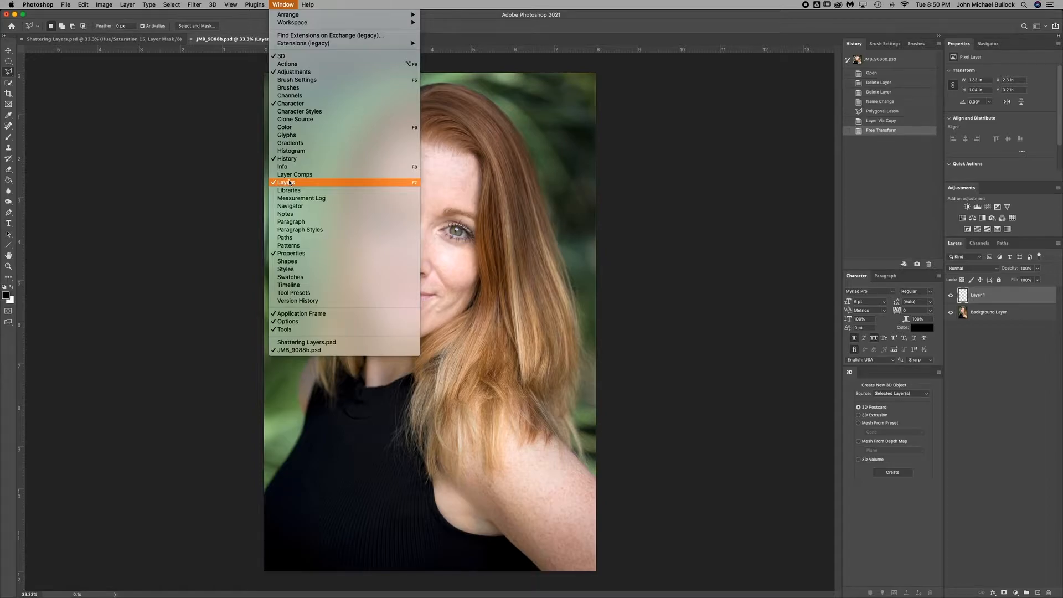
pyautogui.click(292, 88)
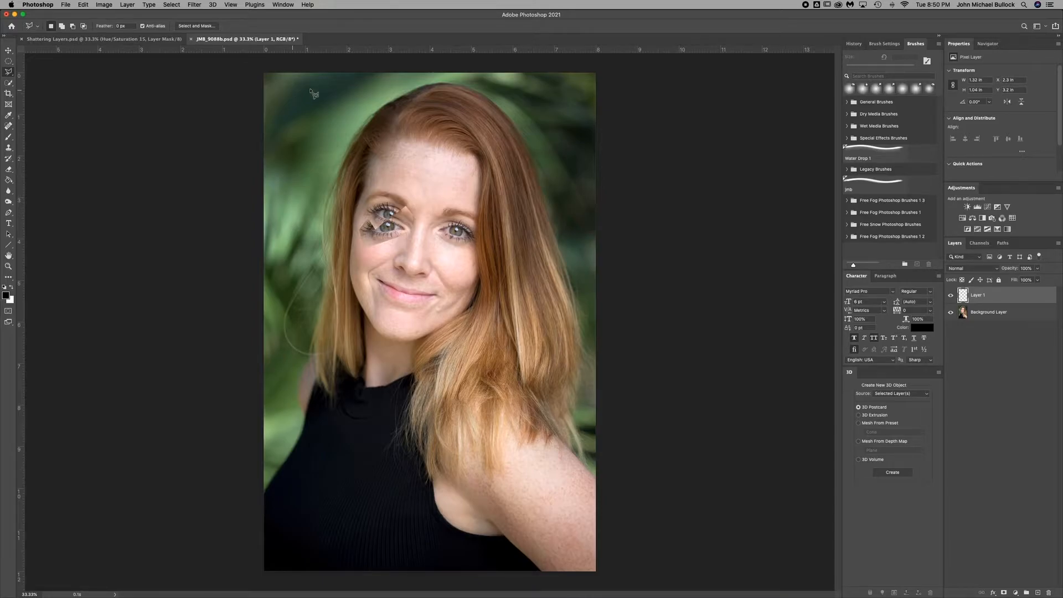
pyautogui.click(853, 44)
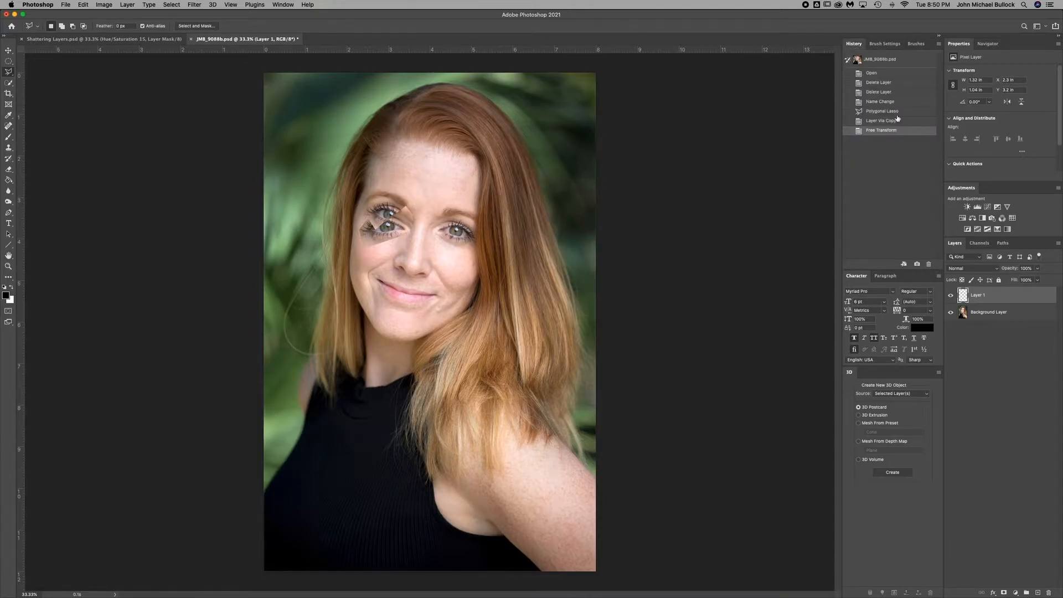
# Add a Levels adjustment clipped to the eye shard, darken its midtones to 0.74, and compare the shard with and without it.
pyautogui.click(978, 209)
pyautogui.moveTo(1006, 133)
pyautogui.mouseDown()
pyautogui.moveTo(993, 134)
pyautogui.moveTo(1004, 135)
pyautogui.mouseUp()
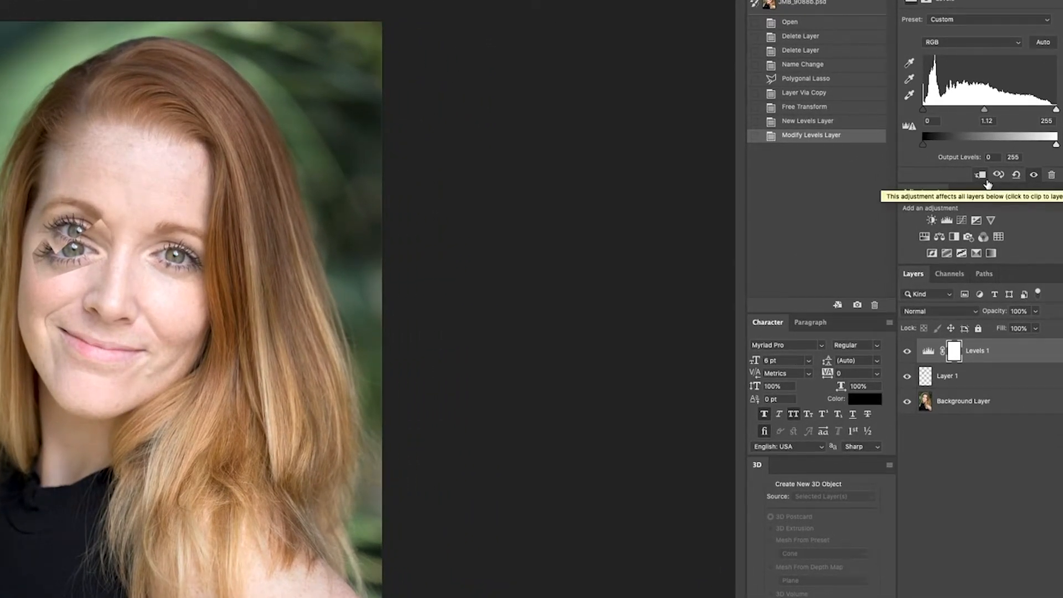
pyautogui.click(982, 177)
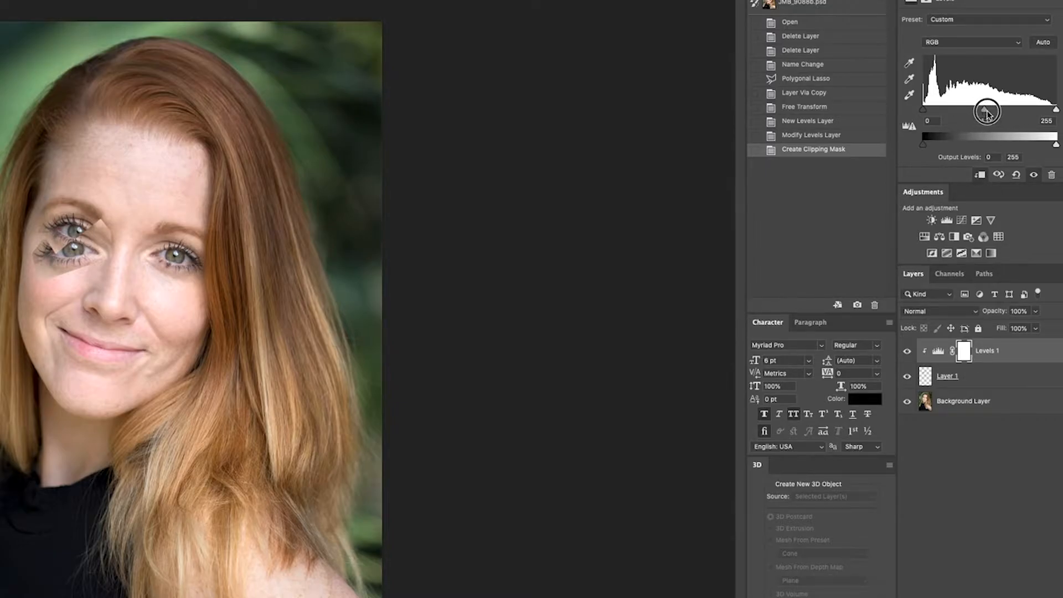
pyautogui.moveTo(986, 110)
pyautogui.mouseDown()
pyautogui.moveTo(1007, 112)
pyautogui.moveTo(967, 113)
pyautogui.moveTo(1005, 113)
pyautogui.mouseUp()
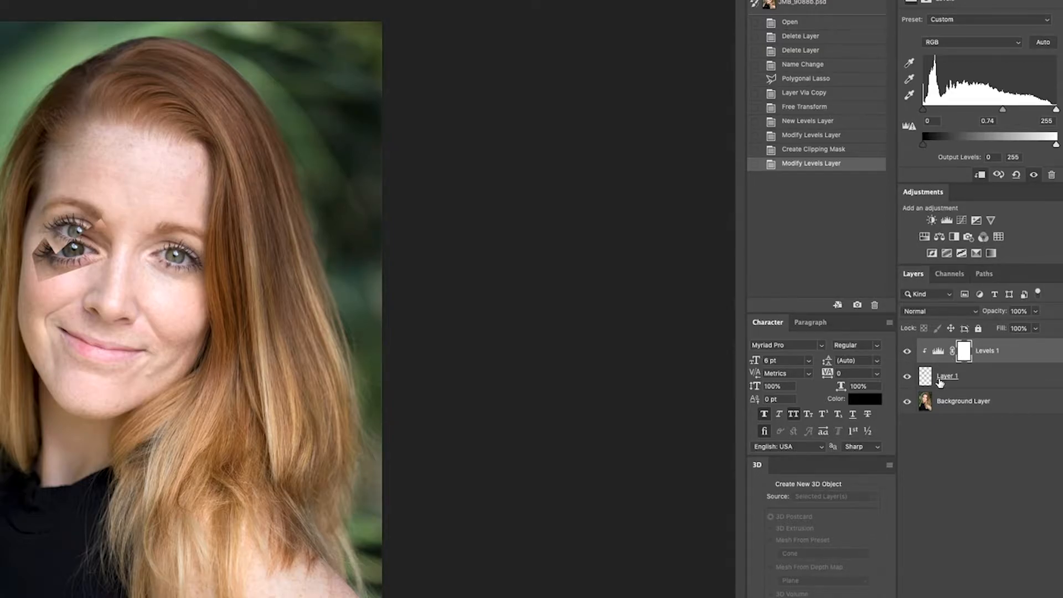
pyautogui.click(908, 353)
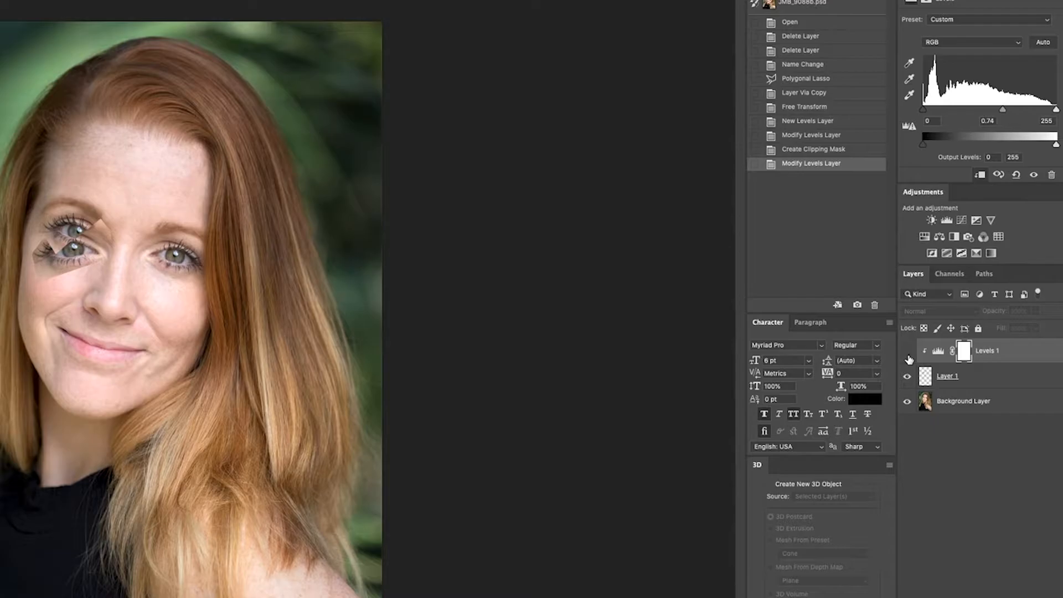
pyautogui.click(909, 357)
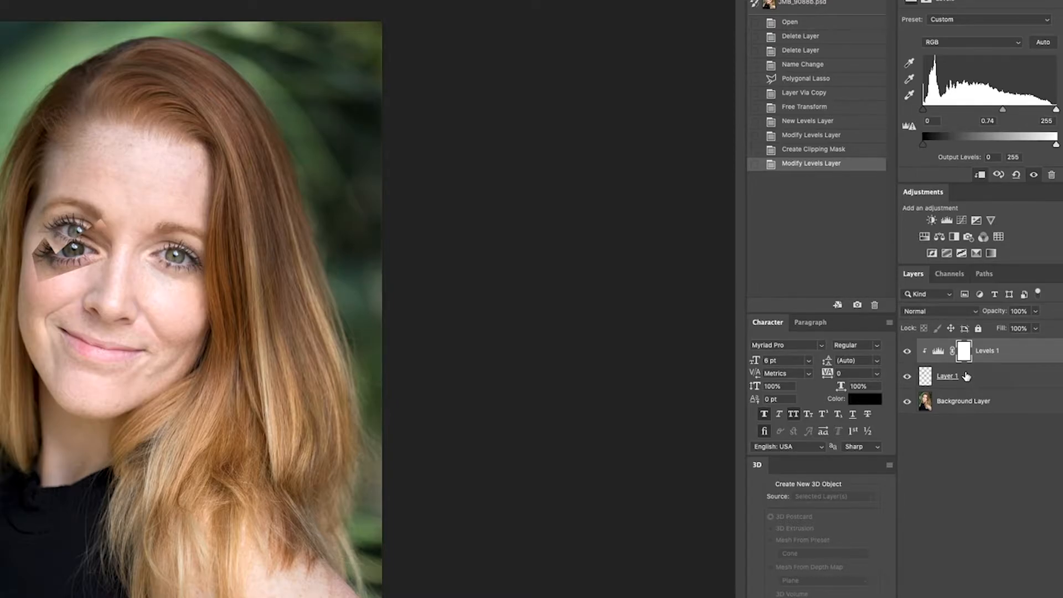
# Outline a jagged shard about 1.2 × 1.1 in over the image-left eyebrow on the background layer and copy it to its own layer.
pyautogui.click(992, 407)
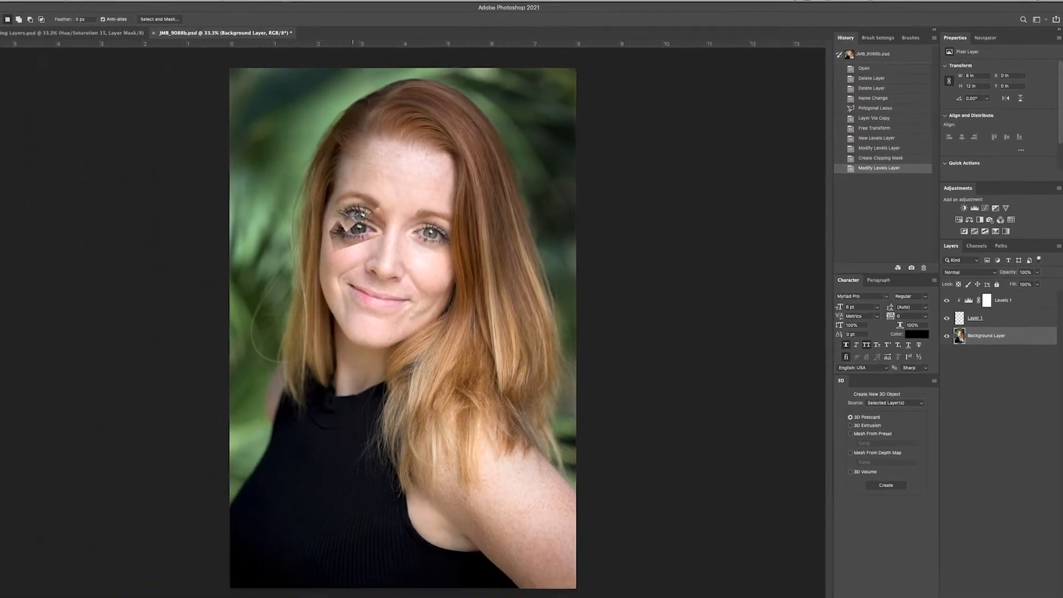
pyautogui.click(362, 212)
pyautogui.click(376, 196)
pyautogui.click(370, 183)
pyautogui.click(391, 189)
pyautogui.click(378, 172)
pyautogui.click(357, 184)
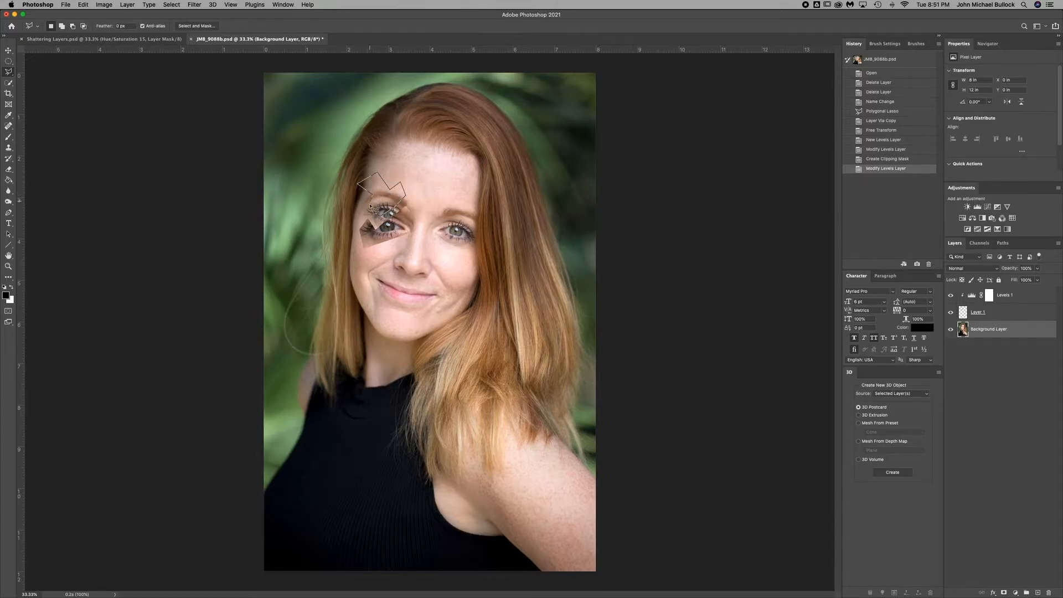
pyautogui.click(371, 211)
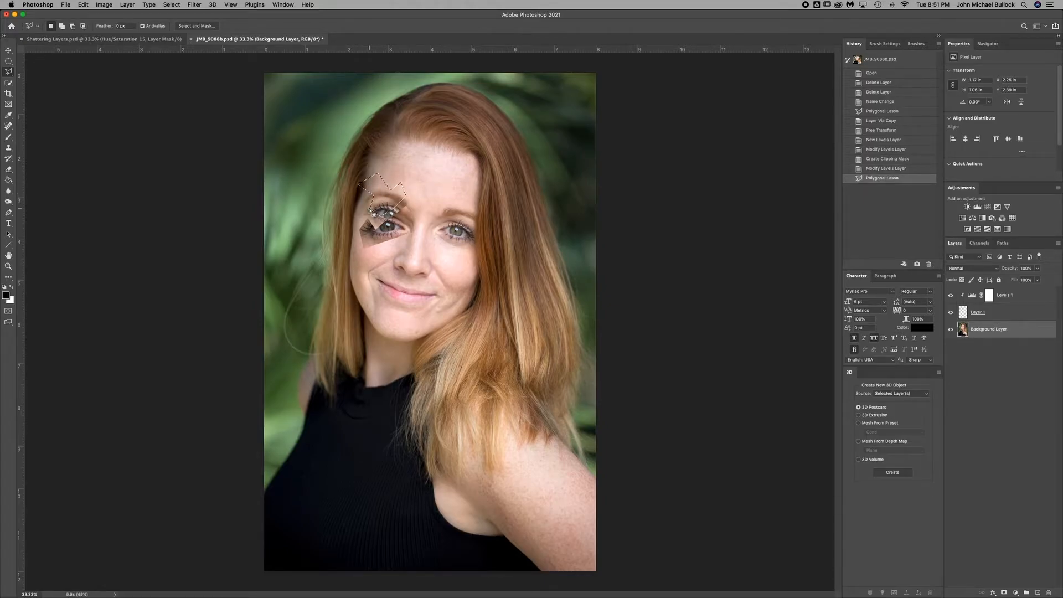
pyautogui.hotkey('ctrl', 'j')
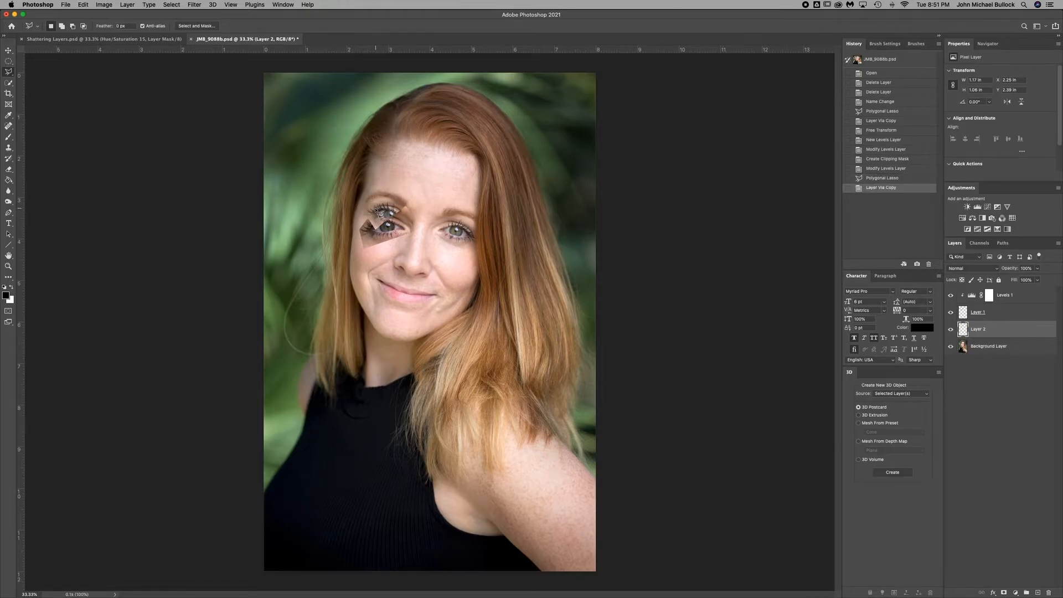
# Free-transform the eyebrow shard: shift it up and outward, enlarge it to about 106%, and rotate it about 6°.
pyautogui.press('v')
pyautogui.hotkey('ctrl', 't')
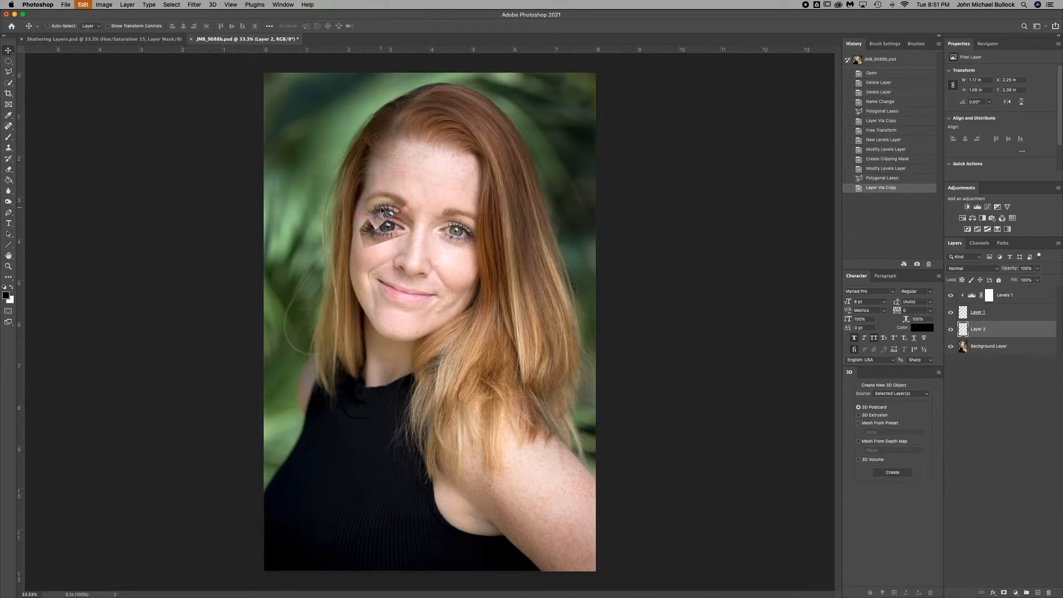
pyautogui.moveTo(384, 202); pyautogui.dragTo(378, 194)
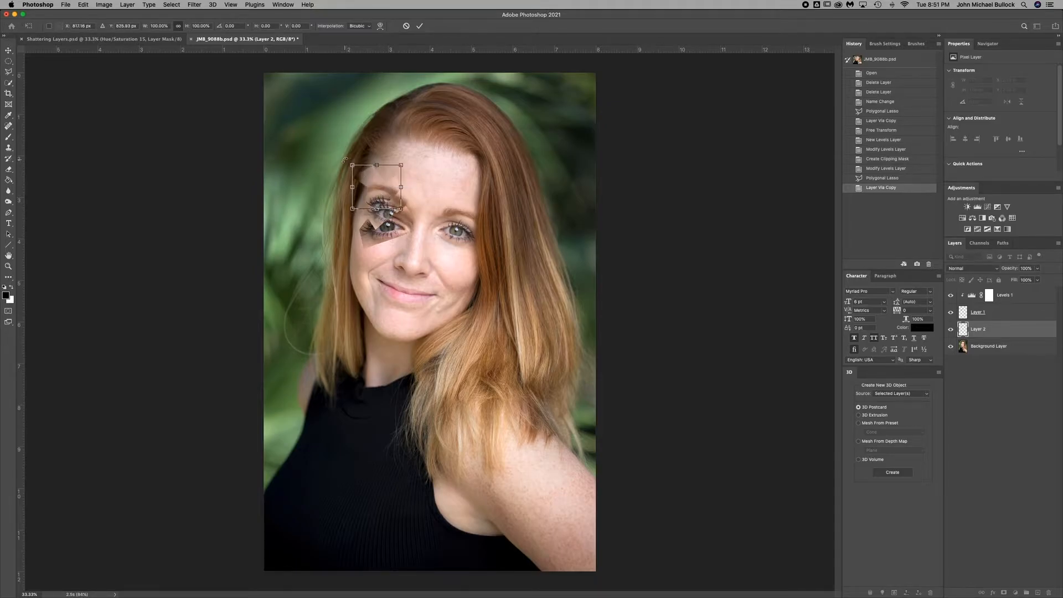
pyautogui.moveTo(345, 159); pyautogui.dragTo(370, 173)
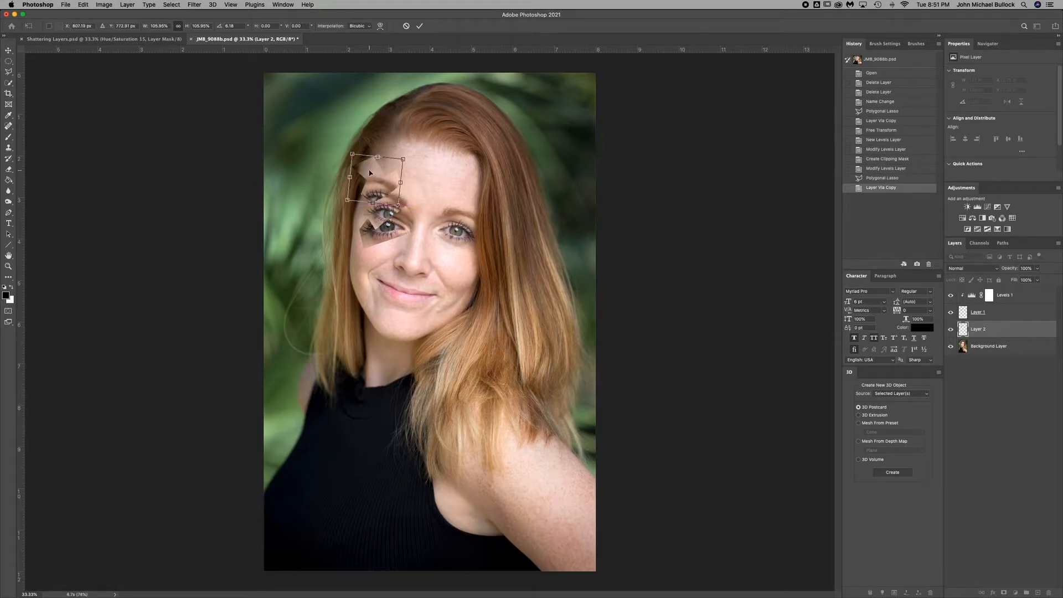
pyautogui.press('Return')
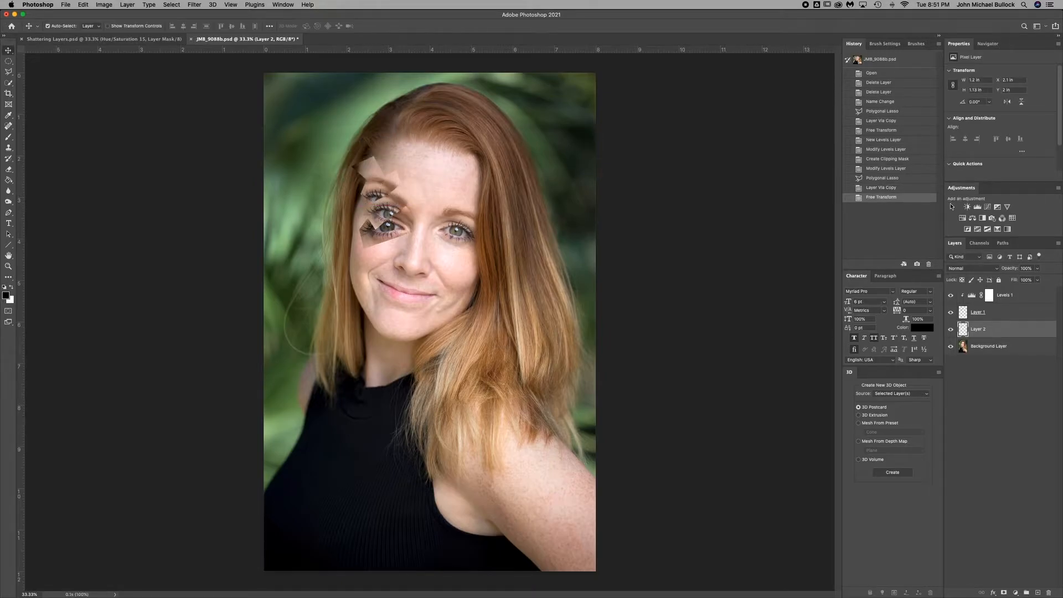
# Add a Hue/Saturation adjustment clipped to the eyebrow shard and reduce its saturation to -58.
pyautogui.click(973, 217)
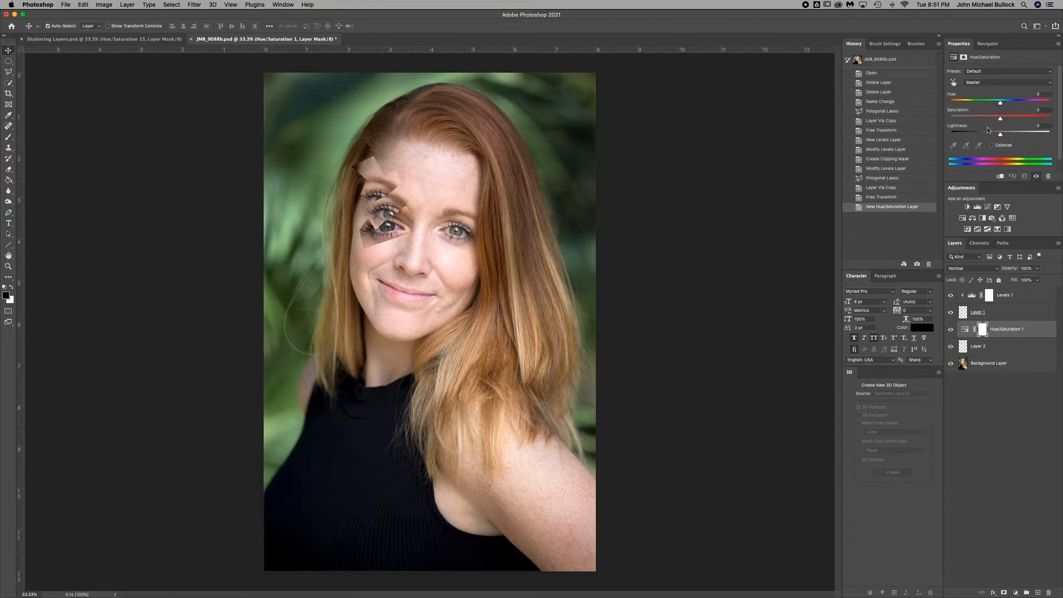
pyautogui.moveTo(997, 119); pyautogui.dragTo(972, 120)
pyautogui.click(1002, 177)
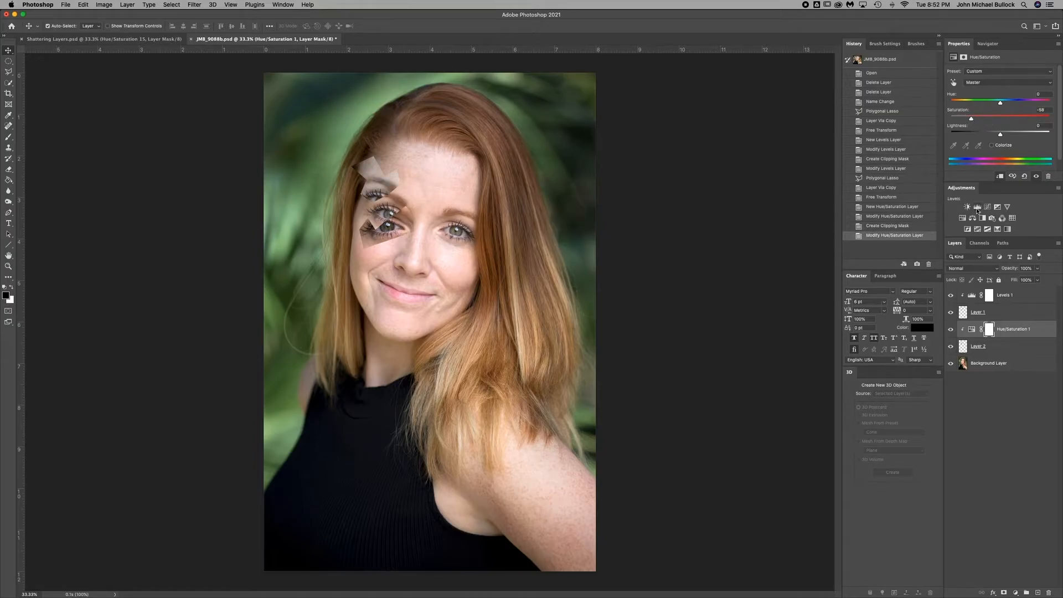
# Add a Levels adjustment clipped to the eyebrow shard and set its midtones to 0.75.
pyautogui.click(978, 209)
pyautogui.click(1000, 176)
pyautogui.moveTo(1006, 137); pyautogui.dragTo(1016, 134)
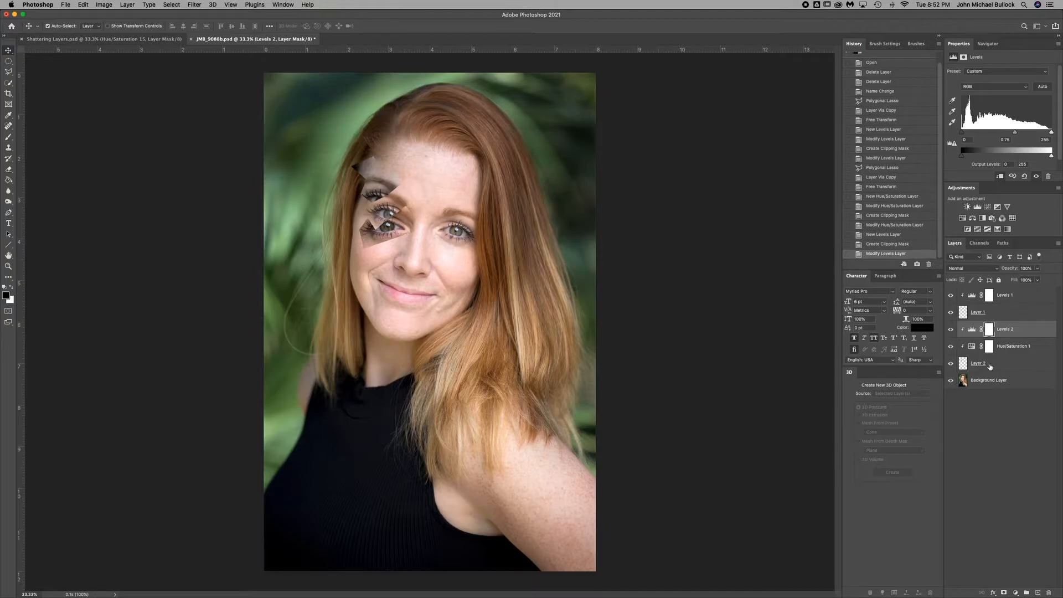
# Outline a jagged forehead shard about 1.09 × 1.28 in on the background layer with Polygonal Lasso and copy it to its own layer.
pyautogui.click(996, 383)
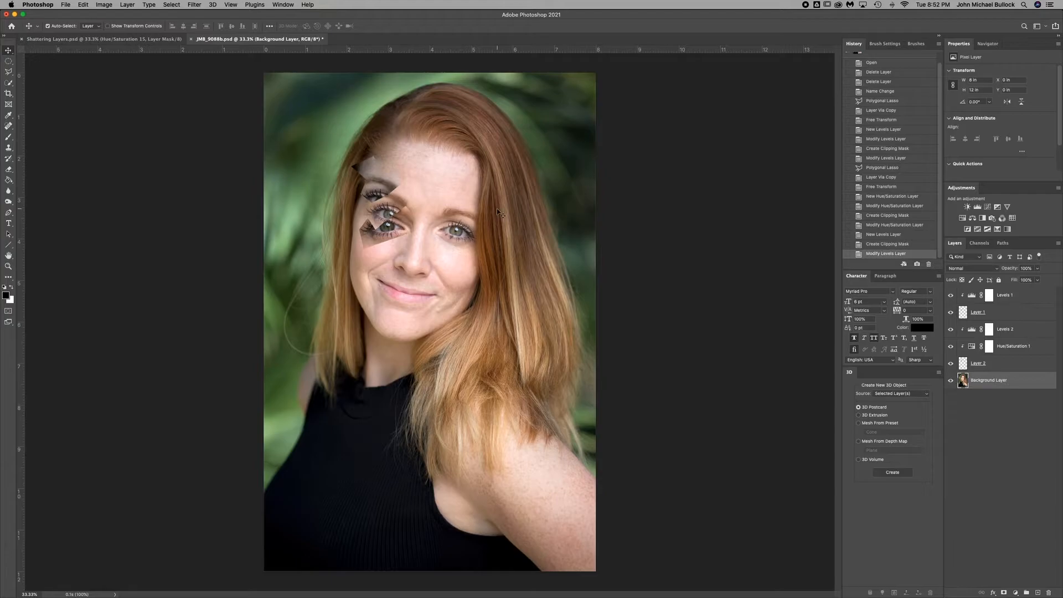
pyautogui.press('l')
pyautogui.click(394, 198)
pyautogui.click(407, 187)
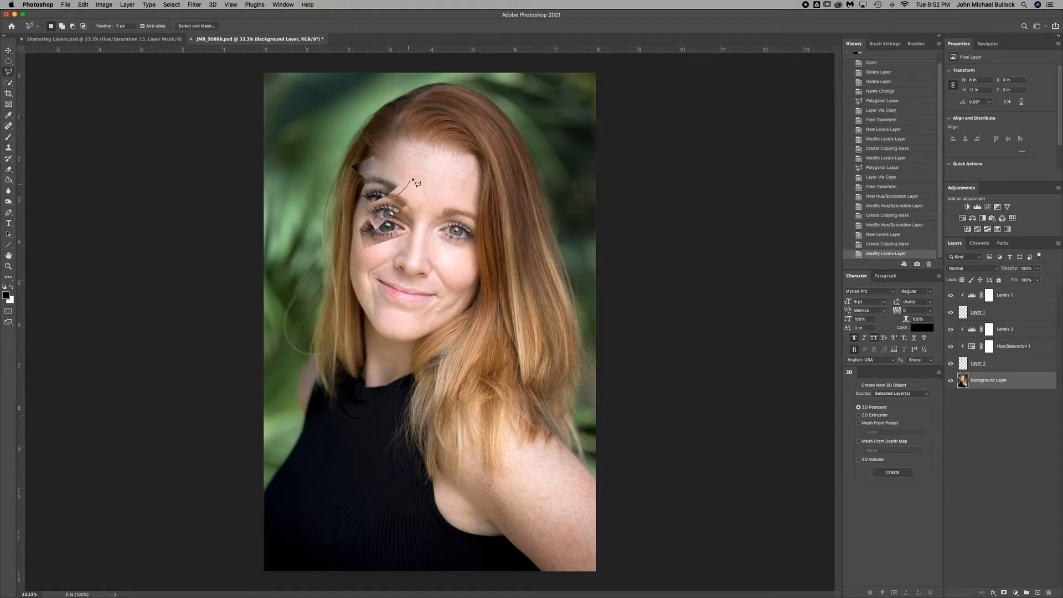
pyautogui.click(421, 176)
pyautogui.click(392, 158)
pyautogui.click(411, 149)
pyautogui.click(437, 159)
pyautogui.click(424, 175)
pyautogui.click(433, 202)
pyautogui.click(398, 203)
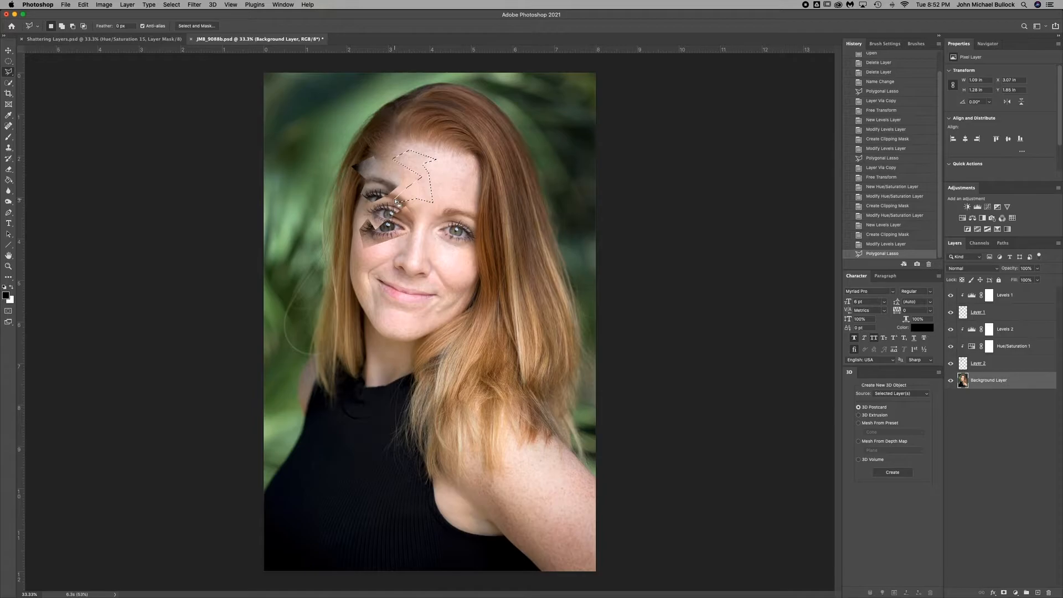
pyautogui.hotkey('ctrl', 'j')
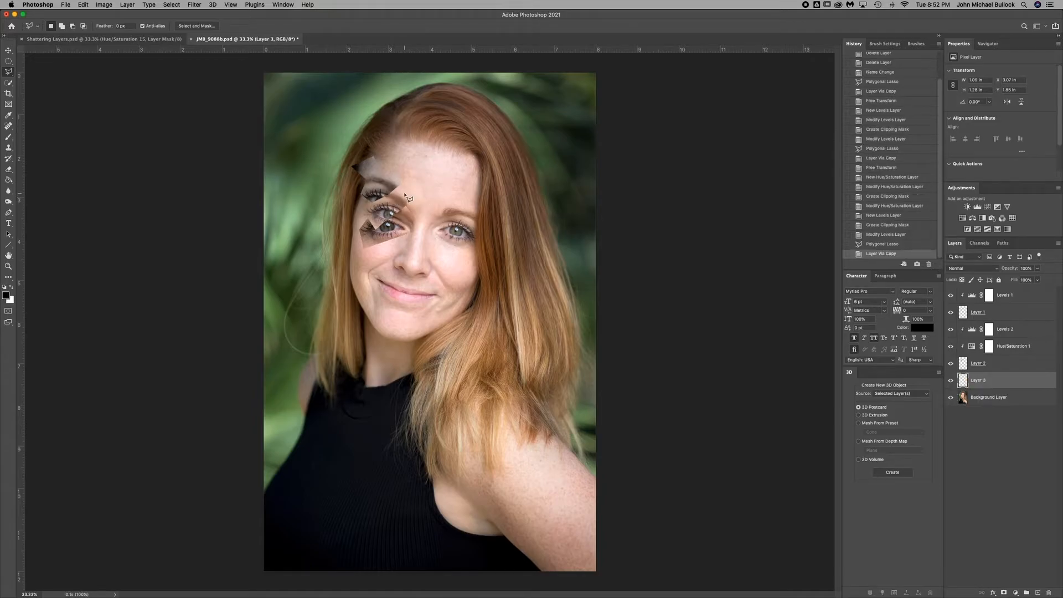
# Free-transform the forehead shard: shift it up toward the hairline, enlarge it to about 106%, and rotate it about 6°.
pyautogui.hotkey('ctrl', 't')
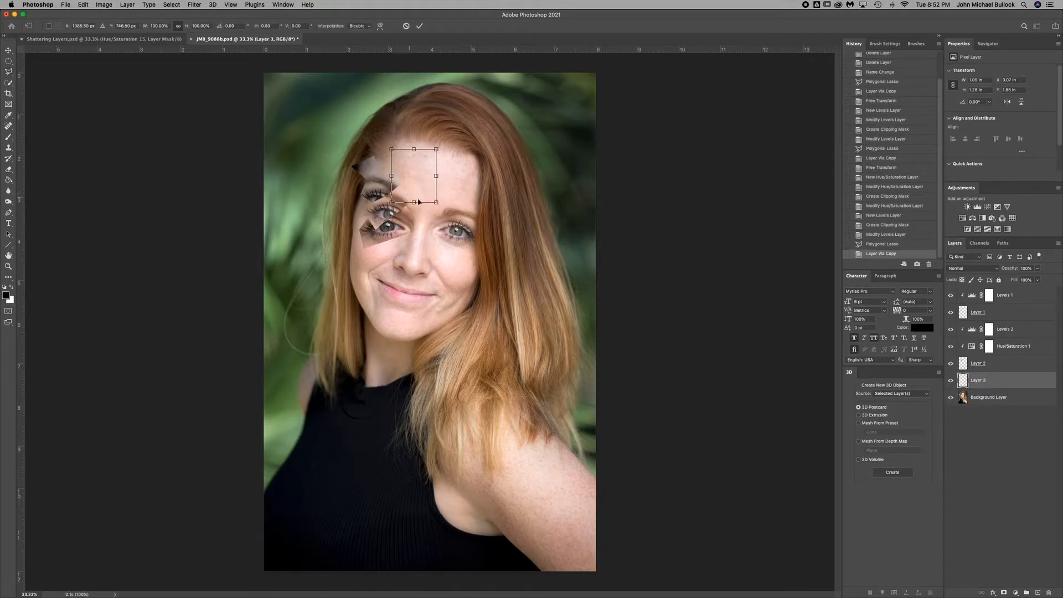
pyautogui.moveTo(442, 144); pyautogui.dragTo(421, 134)
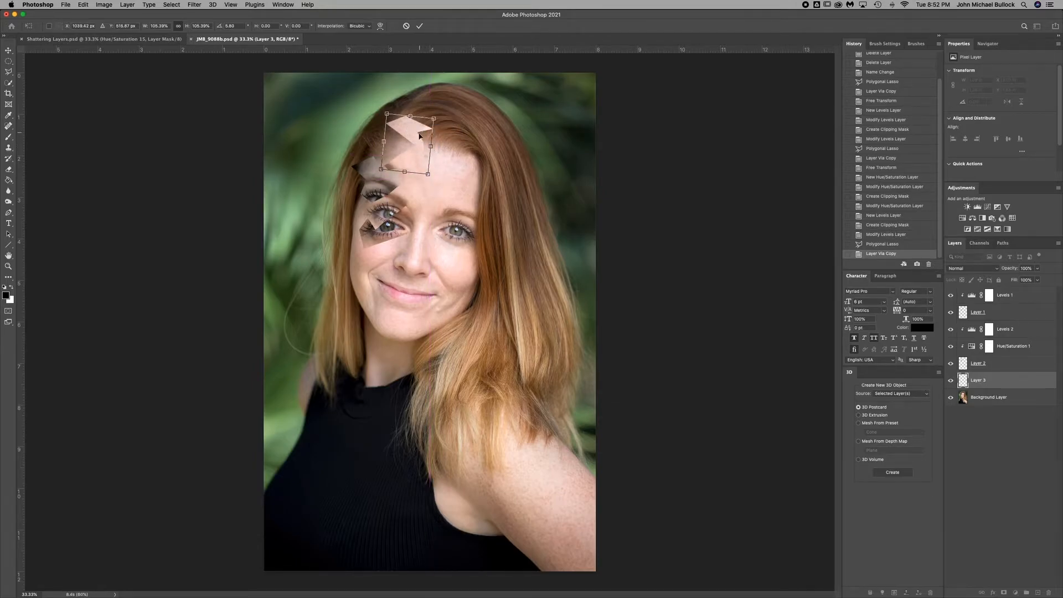
pyautogui.press('Return')
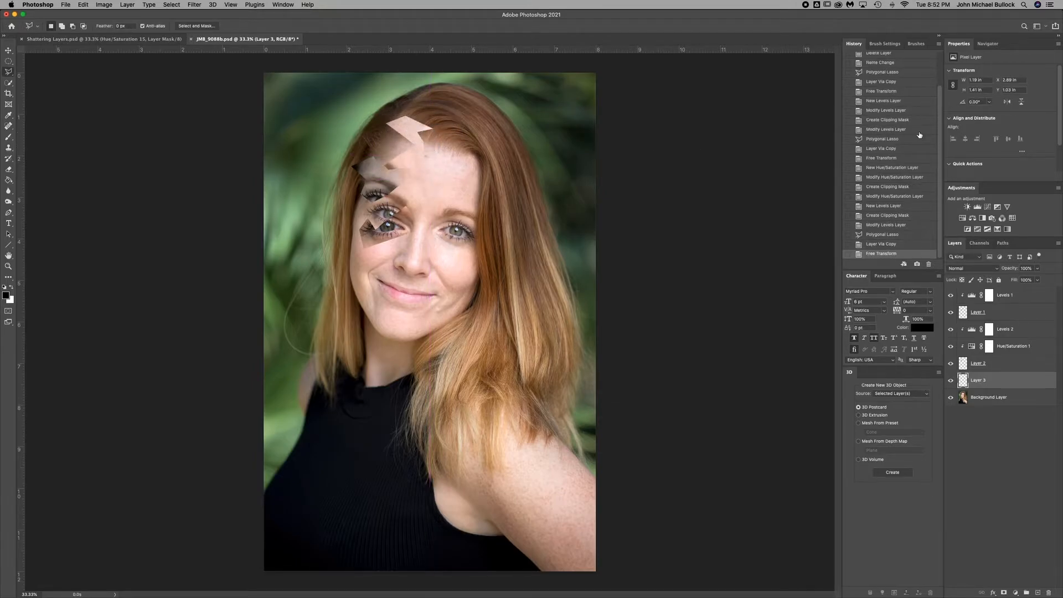
# Add a Levels adjustment clipped to the forehead shard and set its midtones to 0.76.
pyautogui.click(977, 207)
pyautogui.click(1000, 177)
pyautogui.moveTo(1005, 134)
pyautogui.mouseDown()
pyautogui.moveTo(995, 135)
pyautogui.moveTo(1015, 134)
pyautogui.mouseUp()
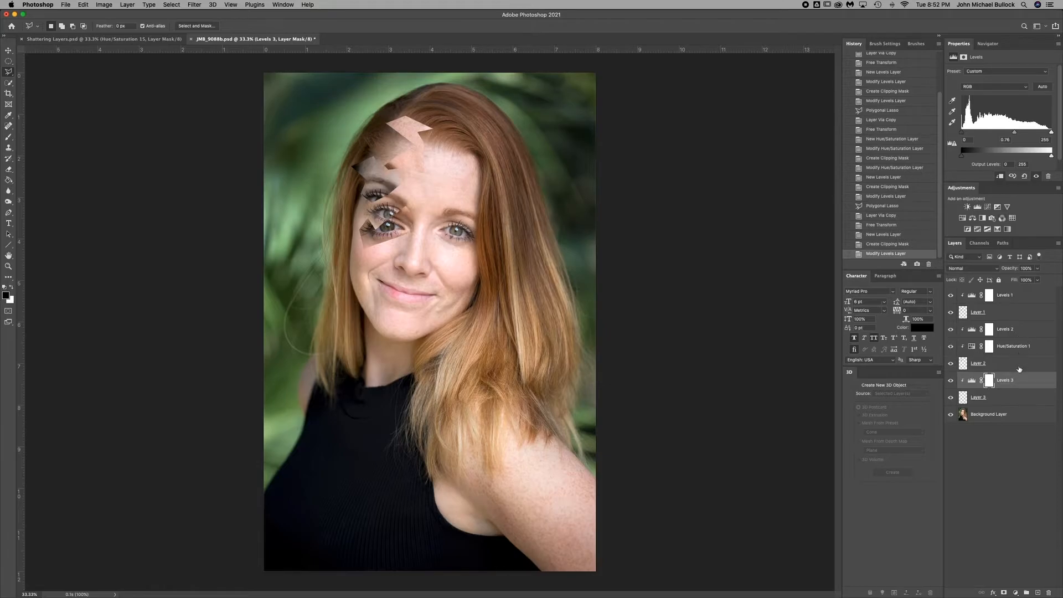
# Outline a jagged shard about 0.8 × 0.9 in between the nose and the unaltered eye on the background layer and copy it to its own layer.
pyautogui.click(1008, 415)
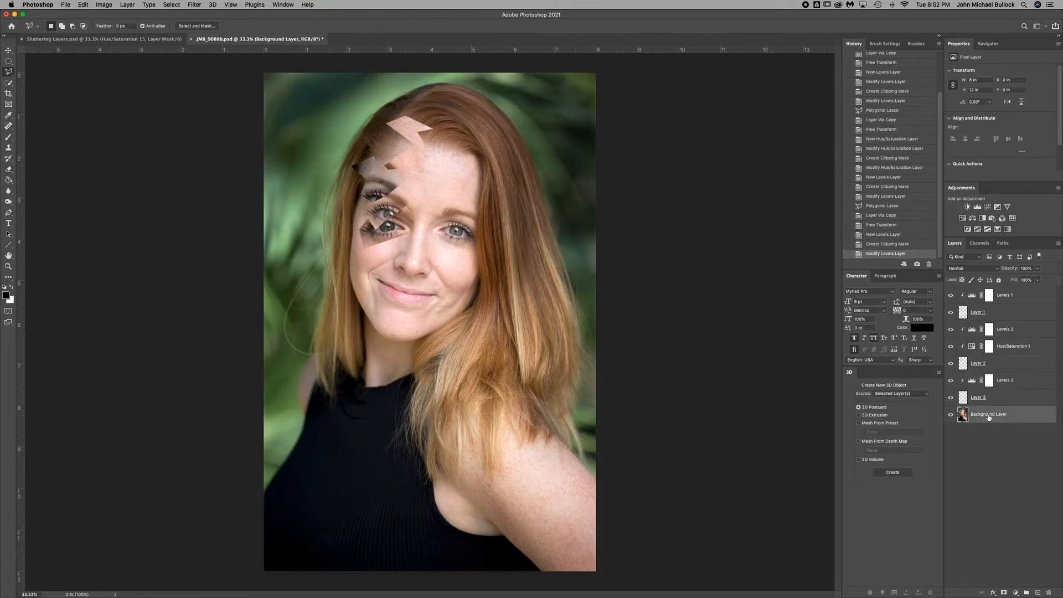
pyautogui.click(439, 207)
pyautogui.click(431, 222)
pyautogui.click(419, 226)
pyautogui.click(425, 241)
pyautogui.click(442, 244)
pyautogui.click(438, 233)
pyautogui.click(451, 224)
pyautogui.click(440, 209)
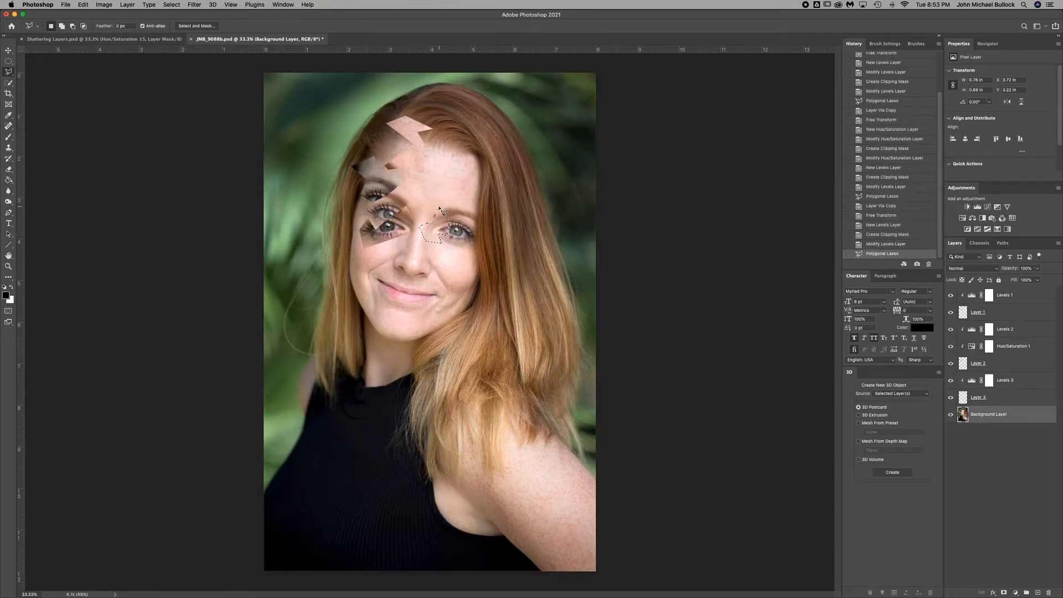
pyautogui.press('super+j')
# Free-transform the inner-eye shard: shift it up slightly, enlarge it, and rotate it.
pyautogui.press('super+t')
pyautogui.moveTo(451, 204); pyautogui.dragTo(454, 200)
pyautogui.moveTo(463, 197); pyautogui.dragTo(442, 204)
pyautogui.press('Return')
# Outline a jagged shard about 1.44 × 0.97 in across the forehead edge and hair with Polygonal Lasso.
pyautogui.press('l')
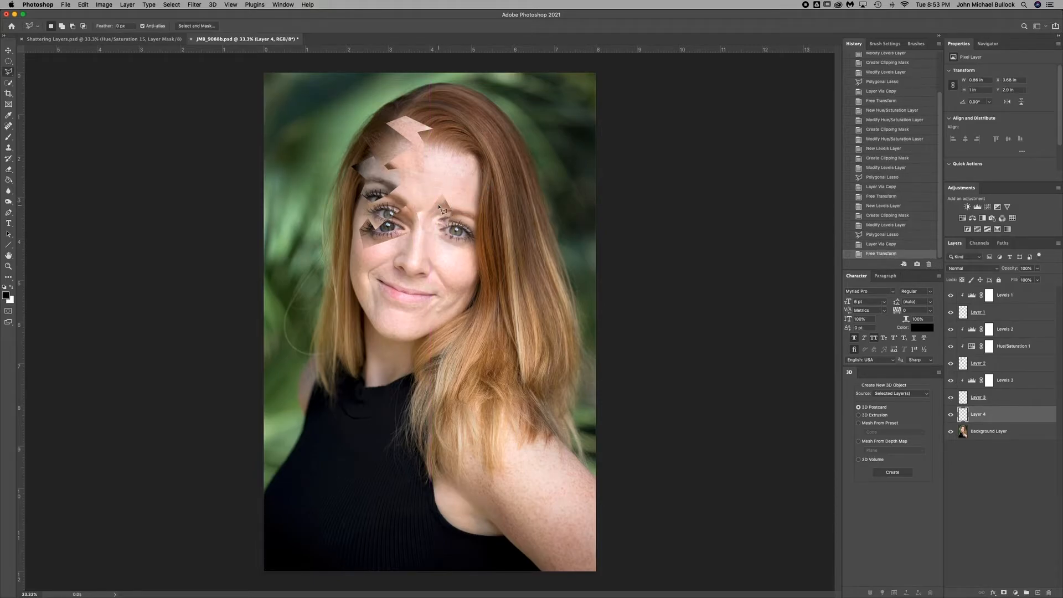
pyautogui.click(468, 194)
pyautogui.click(471, 177)
pyautogui.click(445, 172)
pyautogui.click(474, 155)
pyautogui.click(493, 156)
pyautogui.click(504, 189)
pyautogui.click(468, 195)
# Try to copy the selected hairline area from Layer 4, and toggle the background layer's visibility off and on.
pyautogui.press('super+j')
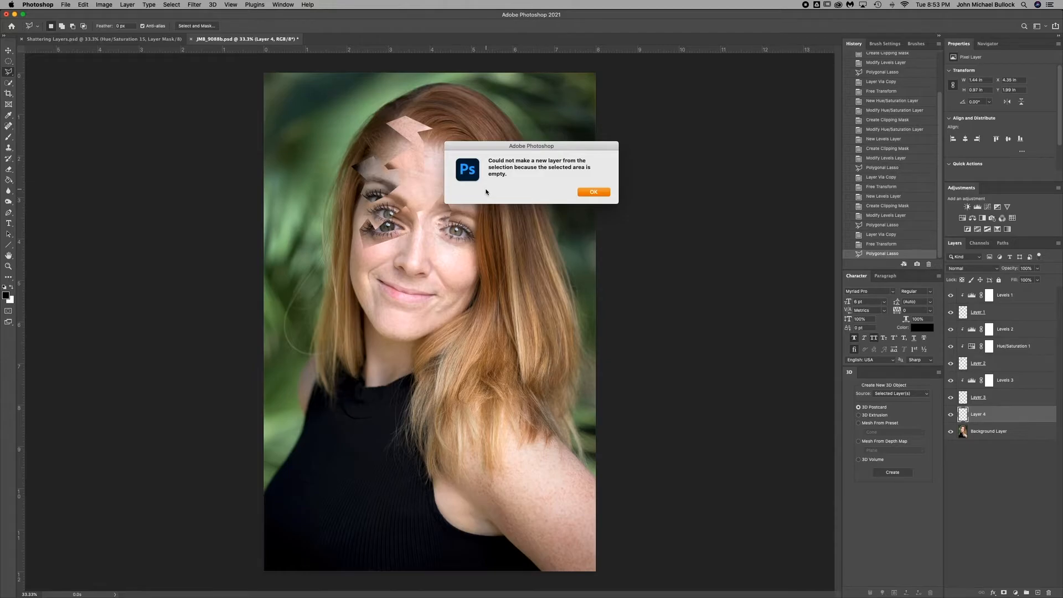
pyautogui.press('Return')
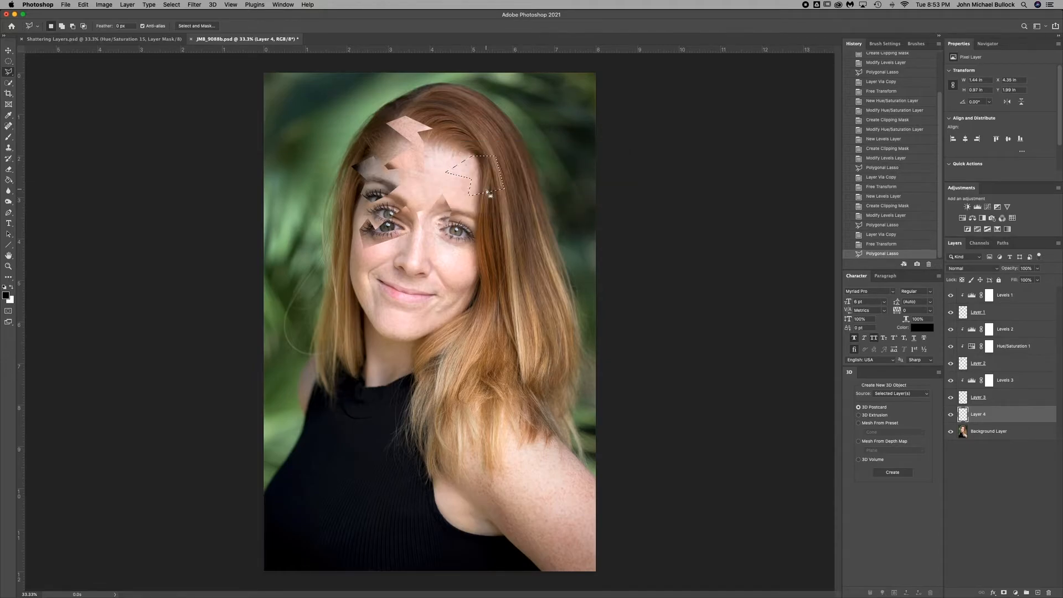
pyautogui.click(951, 431)
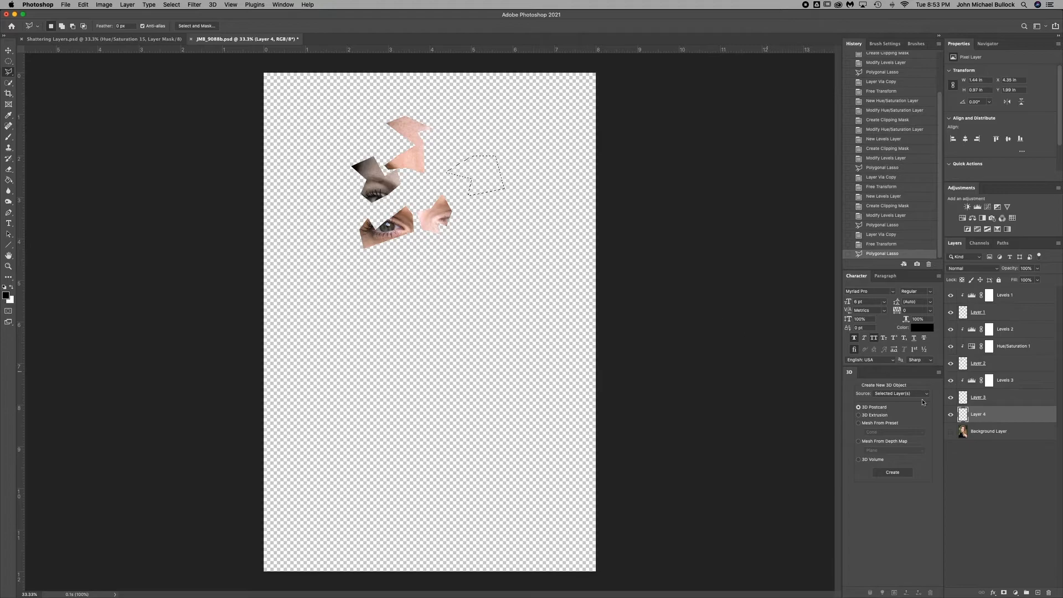
pyautogui.click(951, 432)
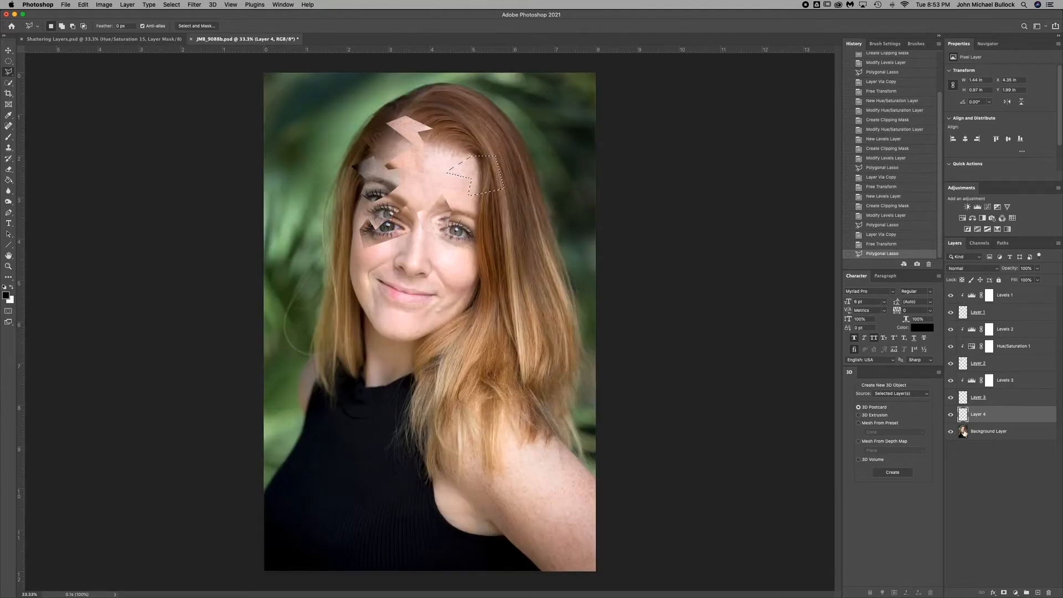
# Copy the selected hairline shard from the background layer to its own layer, then free-transform it upward, larger, and slightly rotated.
pyautogui.click(1009, 435)
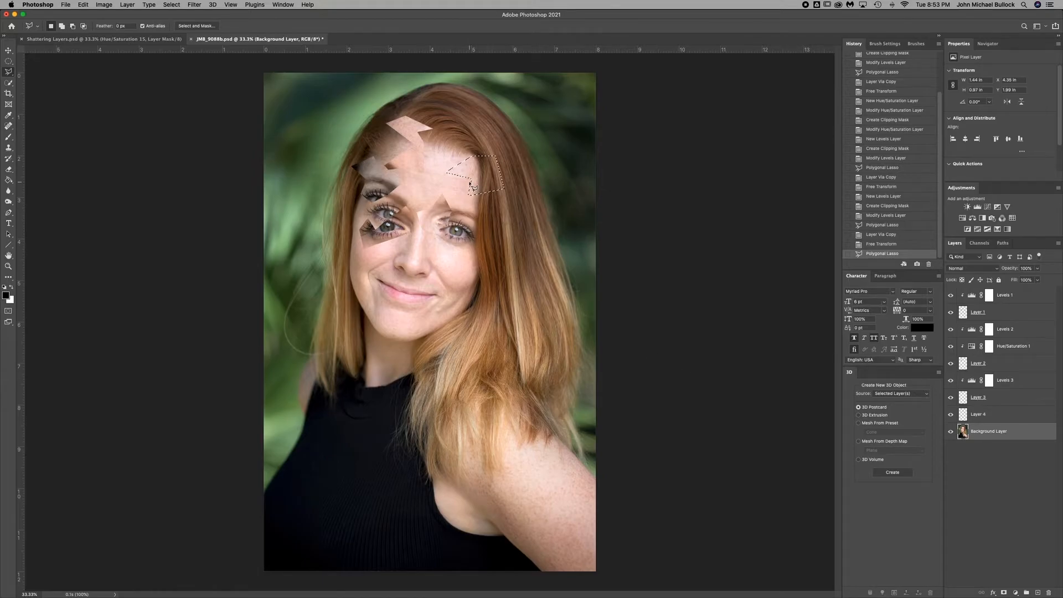
pyautogui.press('super+j')
pyautogui.press('super+t')
pyautogui.moveTo(524, 185)
pyautogui.mouseDown()
pyautogui.moveTo(503, 143)
pyautogui.moveTo(473, 166)
pyautogui.moveTo(479, 159)
pyautogui.mouseUp()
pyautogui.doubleClick(497, 148)
pyautogui.press('v')
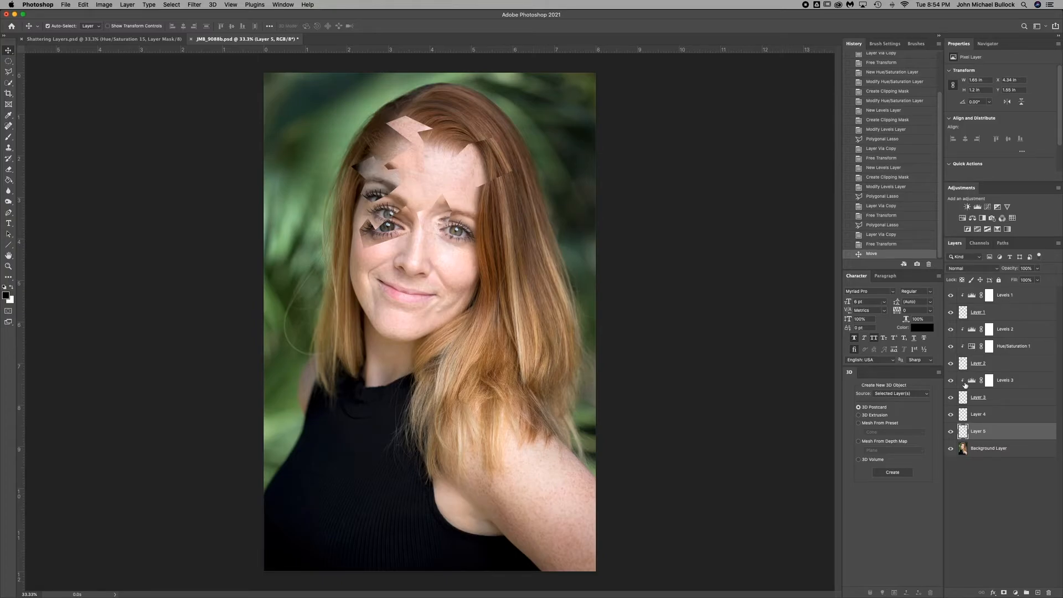
# Select the eye shard's layer, Layer 1, from the layers stacked under the eye on the canvas.
pyautogui.press('super+plus')
pyautogui.press('super+plus')
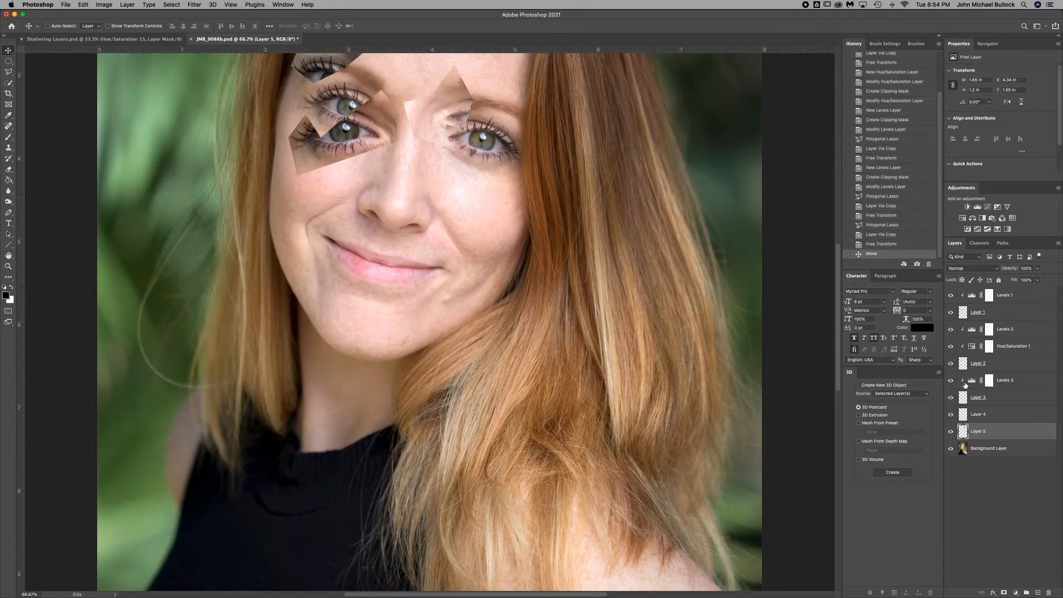
pyautogui.press('super+0')
pyautogui.press('super+plus')
pyautogui.press('super+plus')
pyautogui.scroll(5, 484, 218)
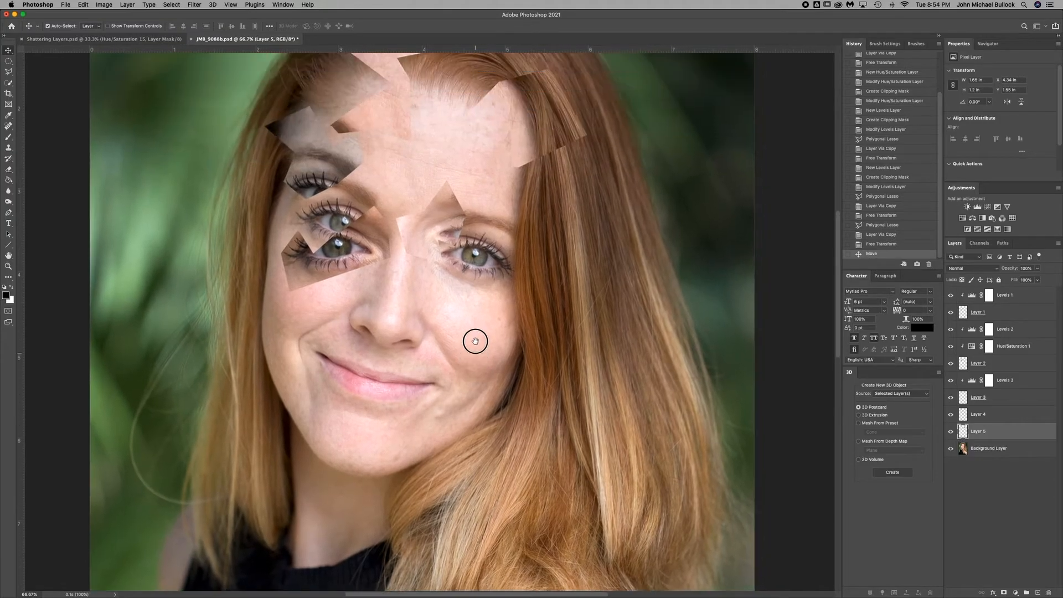
pyautogui.moveTo(477, 271); pyautogui.dragTo(553, 225)
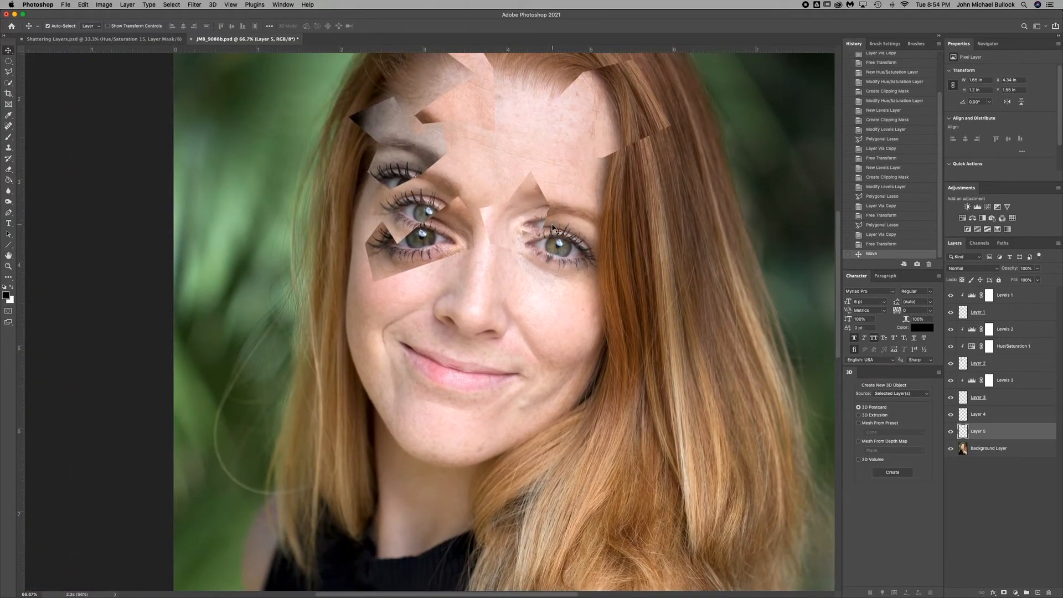
pyautogui.rightClick(441, 227)
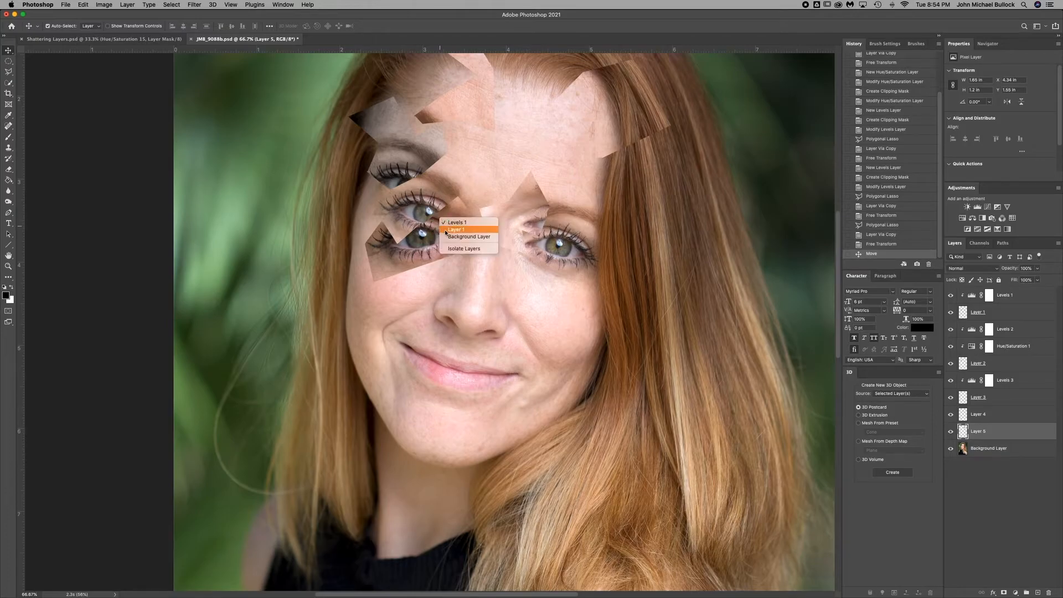
pyautogui.click(452, 229)
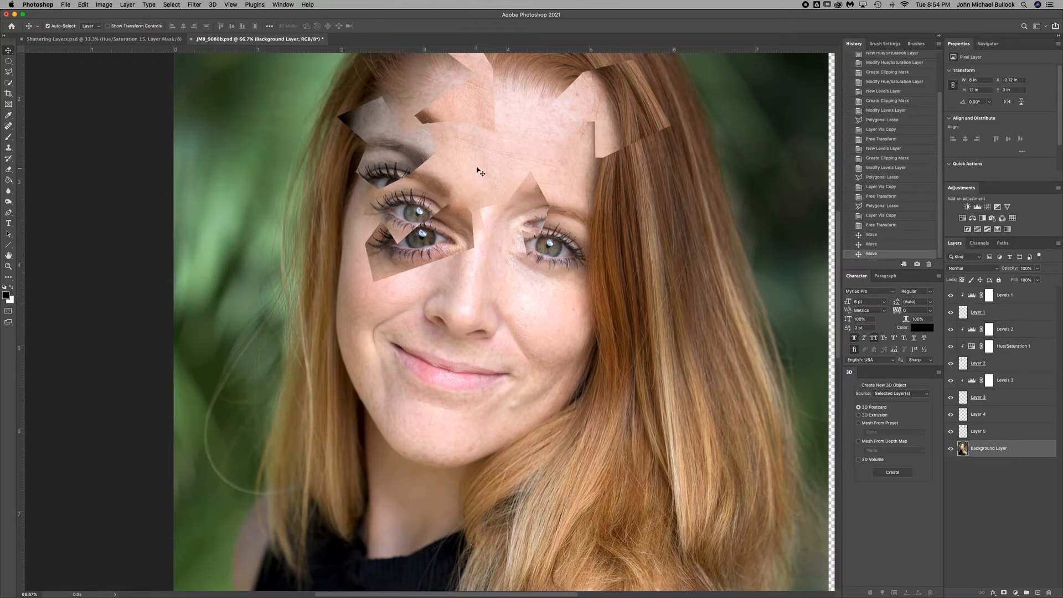
# Move the eyebrow shard outward, the inner-eye shard up onto the forehead, and the hairline shard slightly with the Move tool.
pyautogui.moveTo(478, 169); pyautogui.dragTo(487, 168)
pyautogui.moveTo(468, 118); pyautogui.dragTo(470, 114)
pyautogui.moveTo(513, 206); pyautogui.dragTo(571, 167)
pyautogui.moveTo(612, 129); pyautogui.dragTo(621, 138)
pyautogui.moveTo(584, 166); pyautogui.dragTo(535, 145)
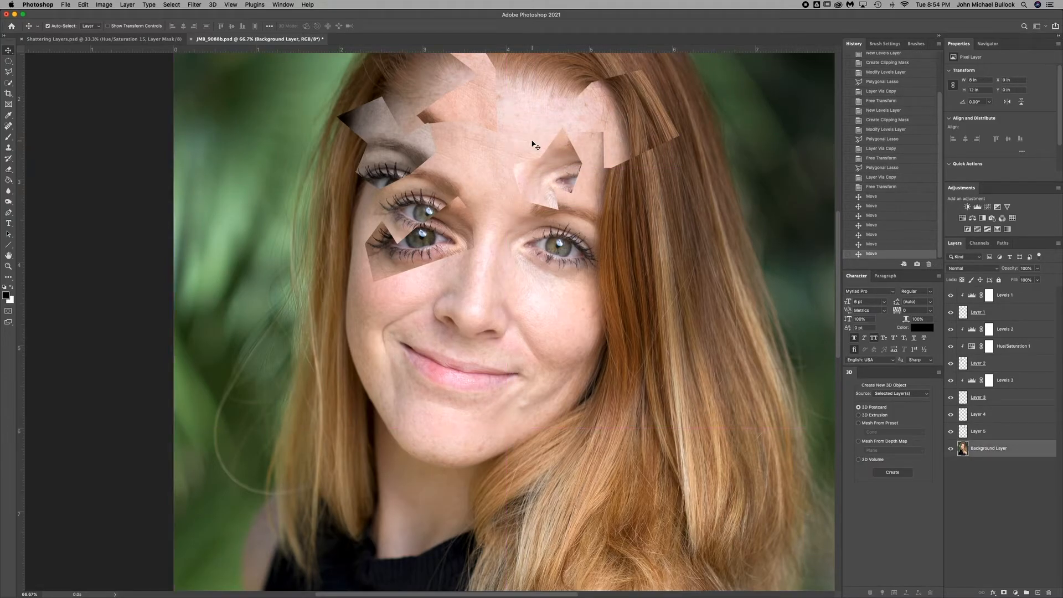
# Copy and offset two jagged nose and cheek shards on their own layers, and add clipped Levels with midtones 1.27 to the second.
pyautogui.press('super+0')
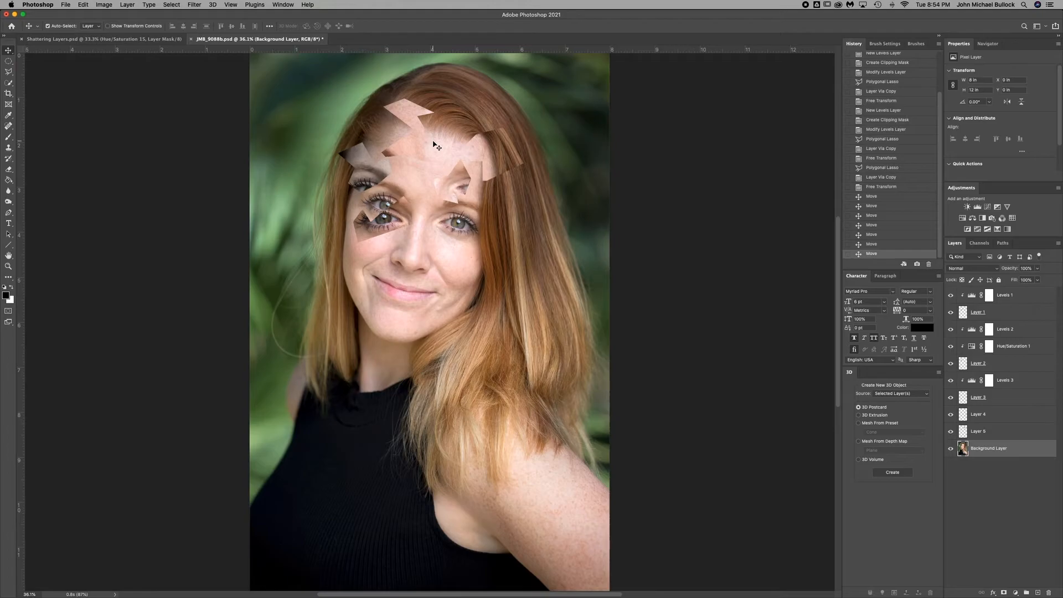
pyautogui.press('l')
pyautogui.press('super+j')
pyautogui.press('super+t')
pyautogui.press('super+j')
pyautogui.click(978, 207)
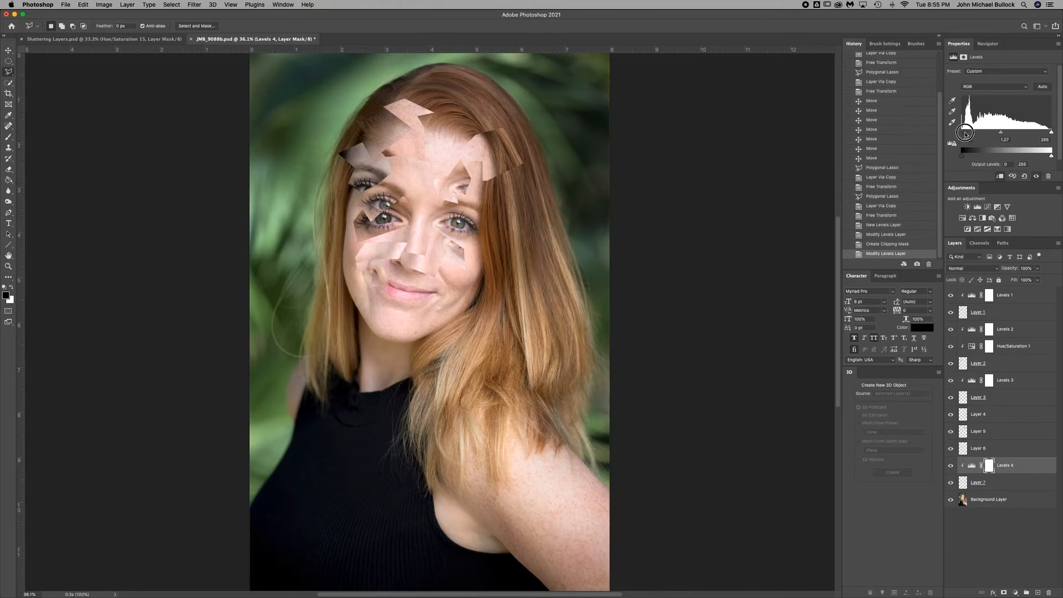
# Copy four more jagged shards around the second eye, cheek, and mouth to their own layers and offset them with Free Transform.
pyautogui.press('super+j')
pyautogui.press('super+j')
pyautogui.press('super+t')
pyautogui.press('Return')
pyautogui.press('super+j')
pyautogui.press('super+t')
# Copy two more shards around the mouth, jaw, and outer hair to their own layers, offset them, and clip Levels to the second.
pyautogui.press('super+j')
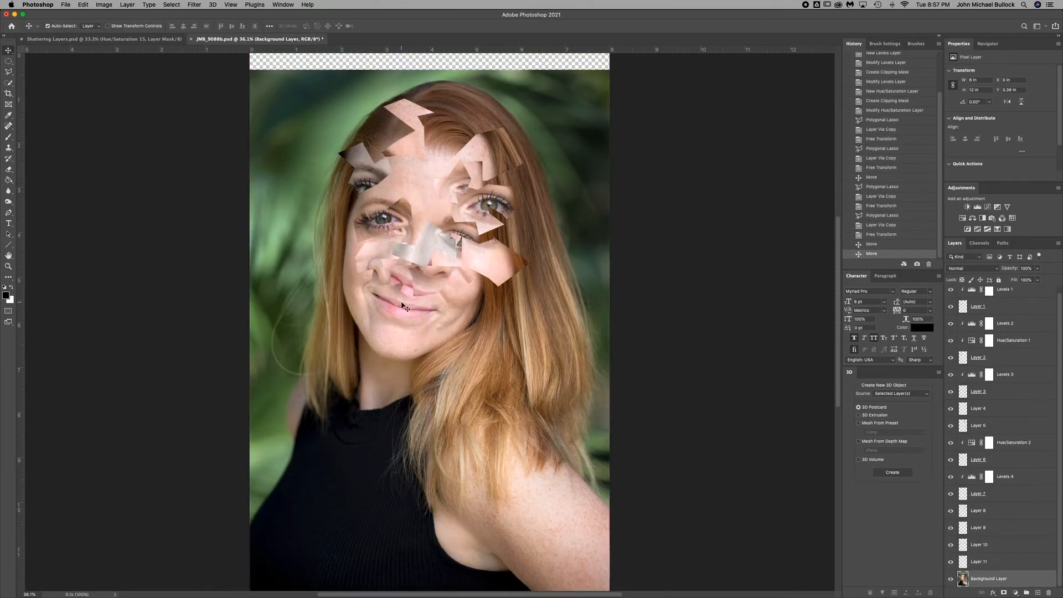
pyautogui.press('super+j')
pyautogui.press('super+t')
# Copy and offset a cheek-and-hair shard, then tone it with clipped Levels at midtones 1.44 and a desaturating Hue/Saturation adjustment.
pyautogui.press('super+j')
pyautogui.press('super+t')
pyautogui.press('Return')
pyautogui.click(977, 206)
# Free-transform the new forehead and eye shards on their own layers and clip Levels and Hue/Saturation adjustments to the second one.
pyautogui.press('super+j')
pyautogui.press('super+t')
pyautogui.press('Return')
pyautogui.click(977, 207)
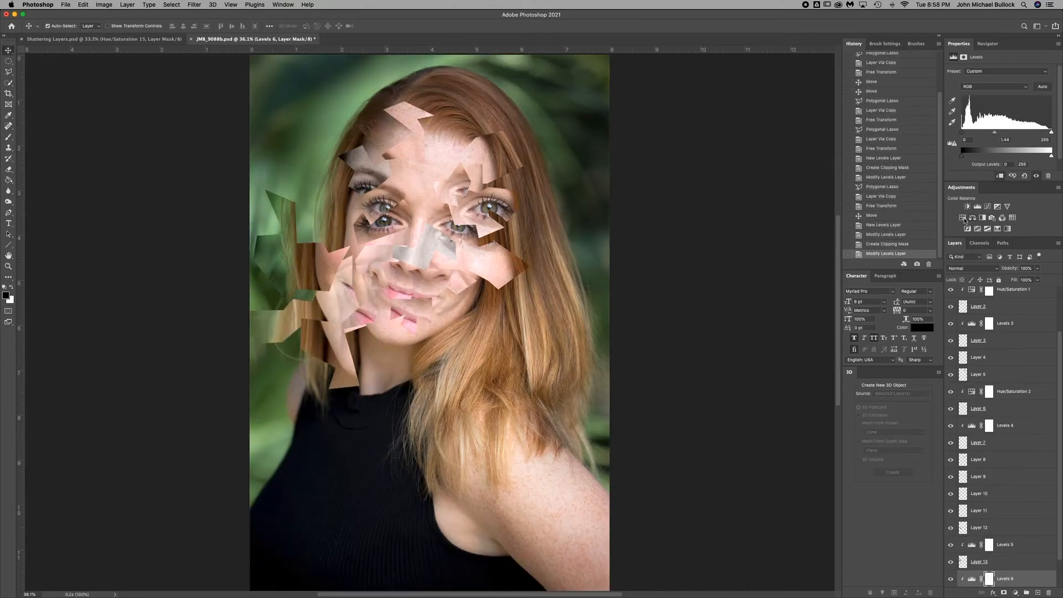
pyautogui.click(963, 217)
pyautogui.press('super+t')
pyautogui.press('Return')
# Copy a chin-and-hair shard about 2.28 × 1.63 in and further hair shards to their own layers and free-transform them.
pyautogui.press('super+j')
pyautogui.click(977, 207)
pyautogui.click(963, 218)
pyautogui.press('super+j')
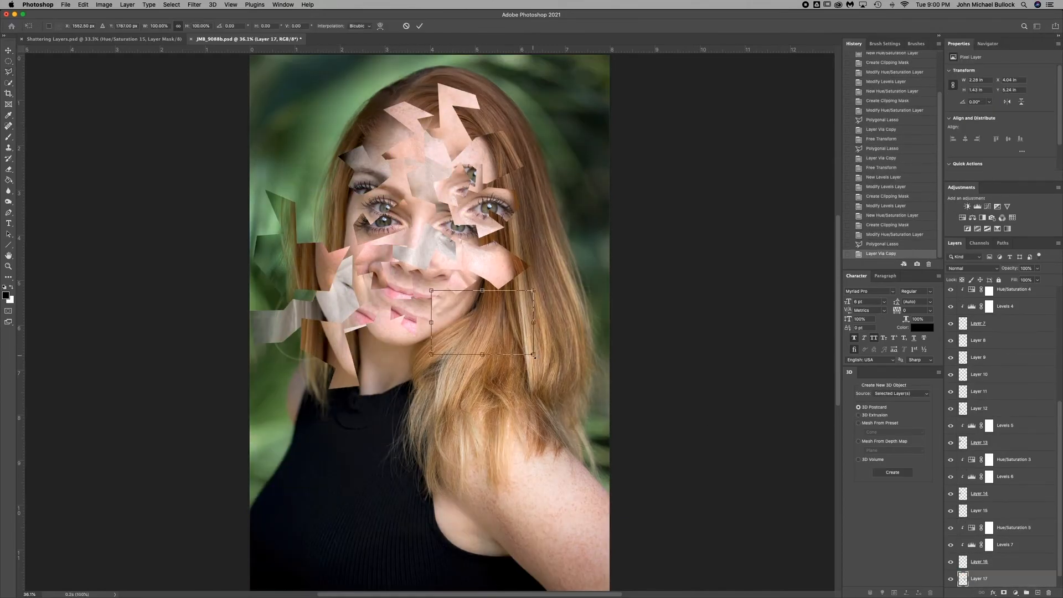
# Desaturate the large hair shard beside the face with clipped Hue/Saturation and copy two more hair shards to their own layers.
pyautogui.press('super+j')
pyautogui.press('super+j')
pyautogui.press('super+t')
pyautogui.press('Return')
pyautogui.click(962, 218)
# Copy a large neck-and-shirt shard to its own layer, rotate it about 9° with Free Transform, and clip a Levels adjustment to it.
pyautogui.press('super+j')
pyautogui.press('Return')
pyautogui.press('super+j')
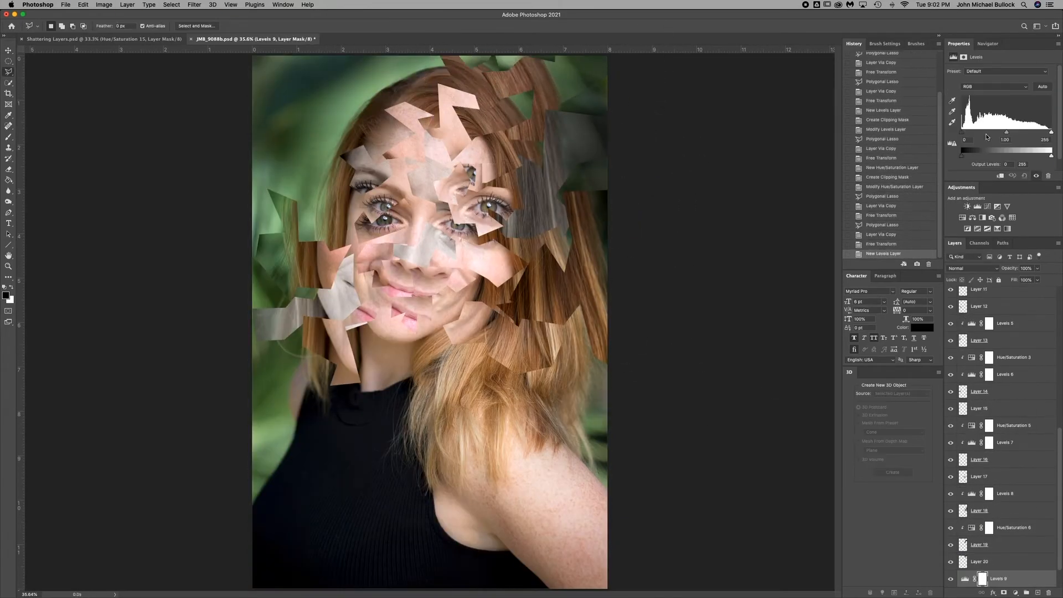
# Offset further shards around the hair and green background with Free Transform and clip a Levels adjustment to each of three shards.
pyautogui.click(978, 206)
pyautogui.click(978, 207)
pyautogui.press('super+t')
pyautogui.press('Return')
pyautogui.click(977, 207)
# Tone a dark shirt shard with clipped Hue/Saturation and Levels, then copy another lower-body shard and clip Levels to it.
pyautogui.press('super+j')
pyautogui.press('super+t')
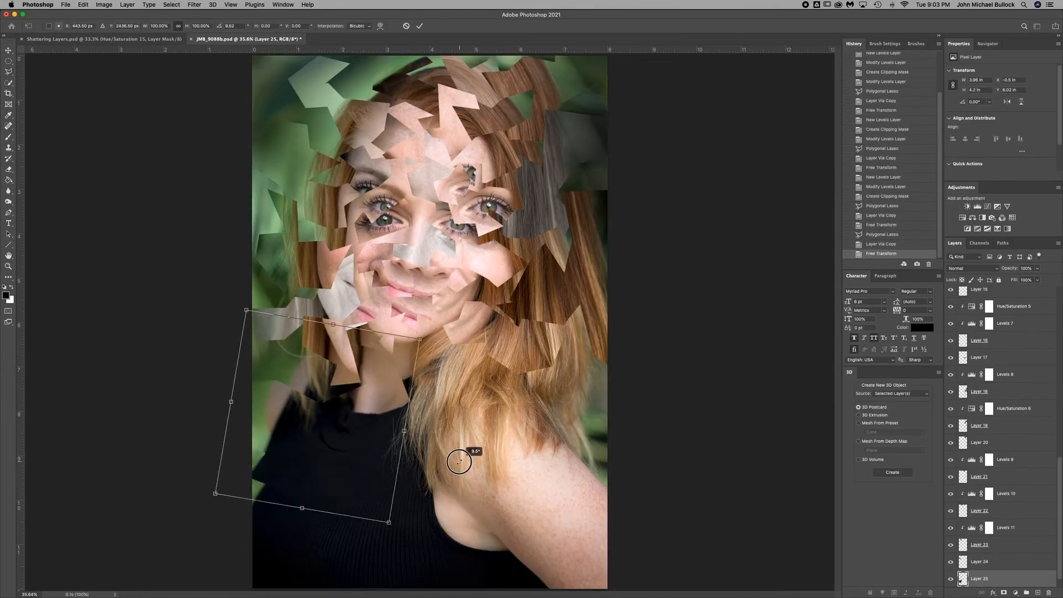
pyautogui.press('Return')
pyautogui.click(978, 207)
pyautogui.click(962, 218)
pyautogui.click(977, 207)
# Copy and free-transform more shards in the lower portrait, toning them with clipped Levels and Hue/Saturation adjustments.
pyautogui.press('super+j')
pyautogui.click(977, 207)
# Copy one last lower-portrait shard from the background layer to its own layer and offset it with Free Transform.
pyautogui.press('super+j')
pyautogui.press('super+t')
pyautogui.press('Return')
pyautogui.click(978, 207)
pyautogui.click(962, 218)
pyautogui.click(978, 207)
pyautogui.press('super+j')
pyautogui.press('super+t')
pyautogui.press('Return')
# Add a Levels adjustment clipped to the last shard, with midtones at 0.82 and the black input level at 16.
pyautogui.click(977, 206)
pyautogui.moveTo(1007, 133); pyautogui.dragTo(1014, 133)
pyautogui.click(1000, 176)
pyautogui.moveTo(962, 133); pyautogui.dragTo(969, 133)
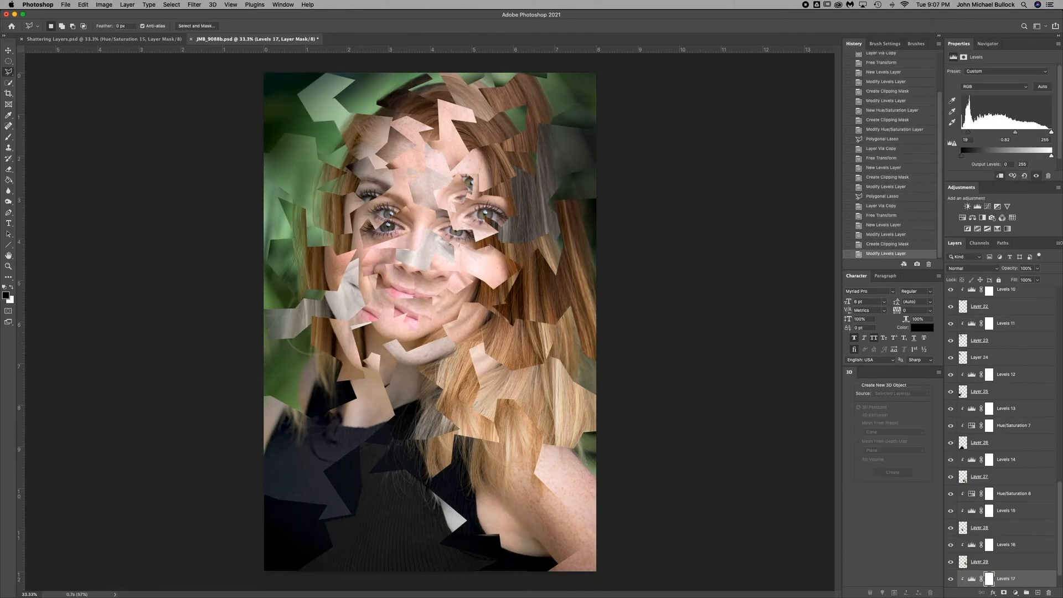
# Save the layered document as YourName_ShatteringLayers.psd in the edits folder, with Maximize Compatibility on.
pyautogui.click(66, 5)
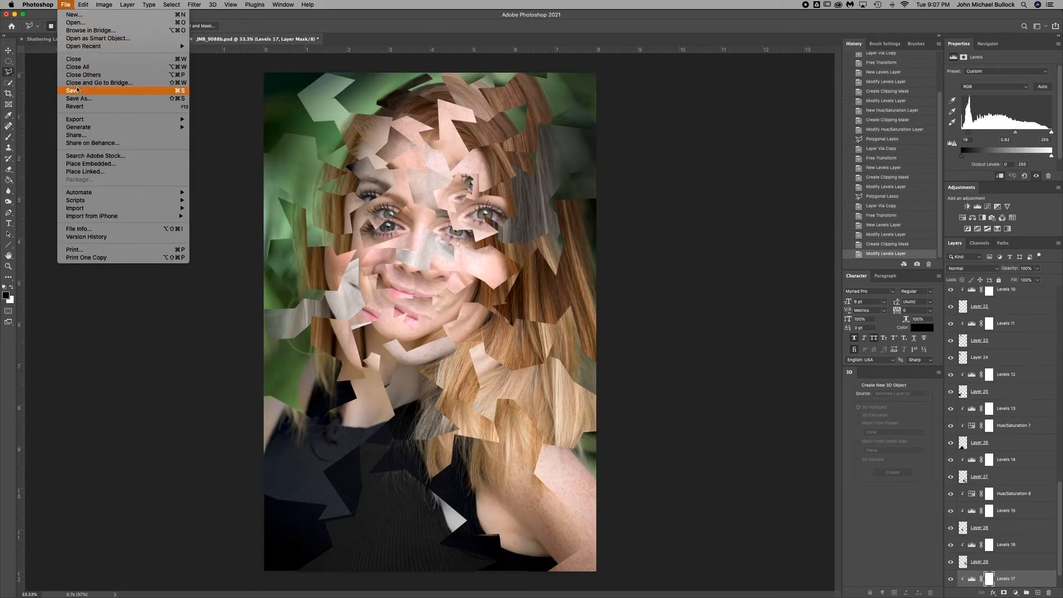
pyautogui.press('super+shift+s')
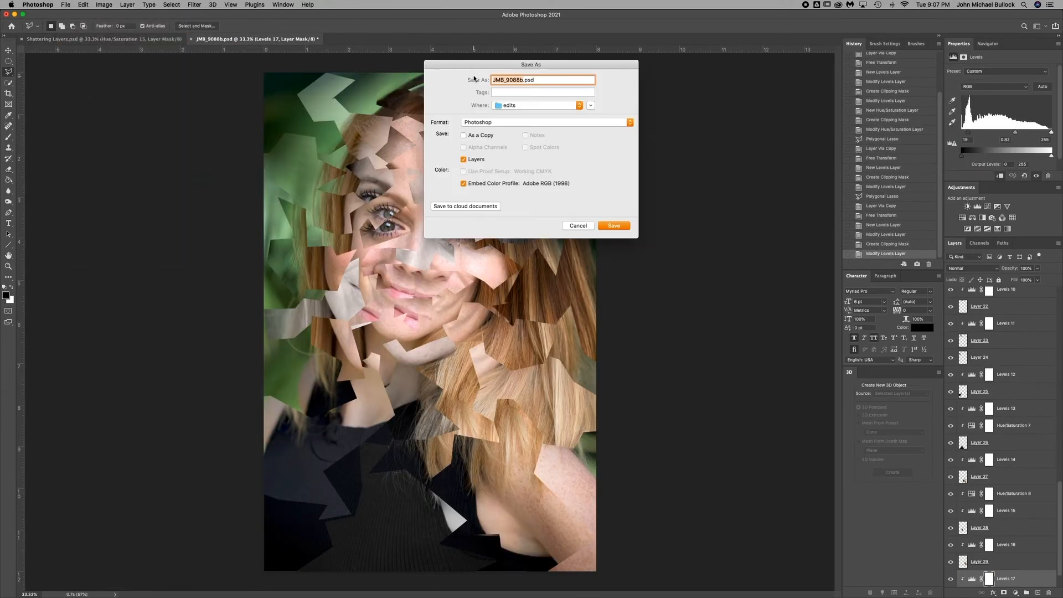
pyautogui.write('YourName_ShatteringLayers')
pyautogui.click(625, 229)
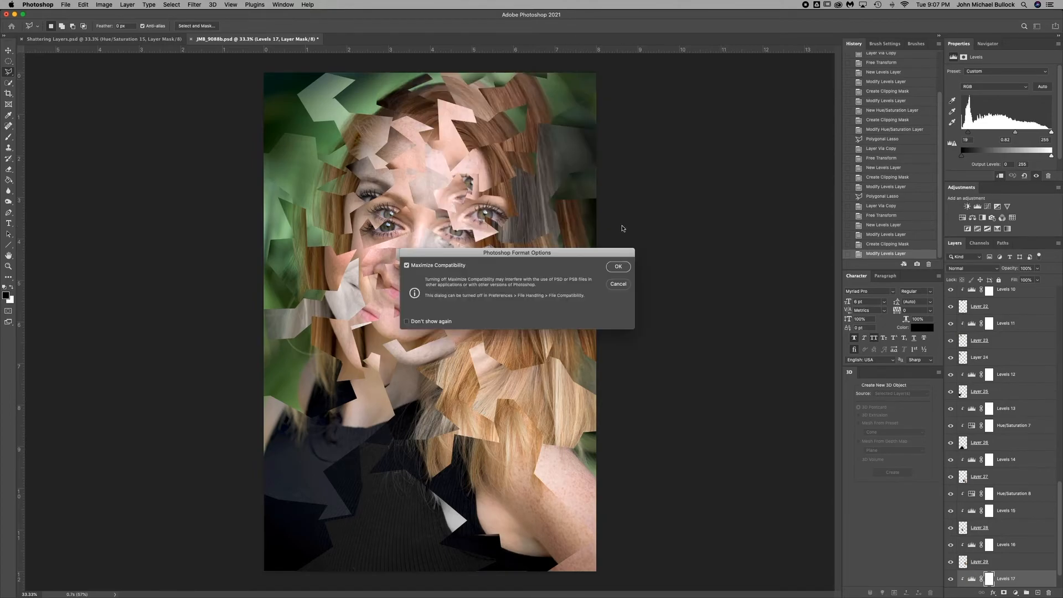
pyautogui.click(620, 267)
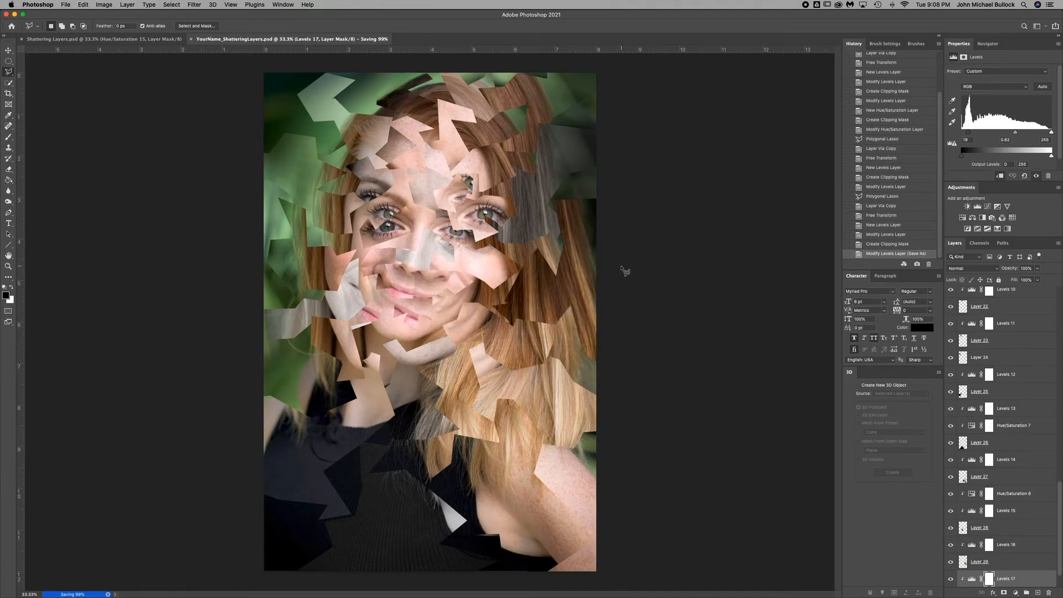
# Save a JPEG copy as YourName_ShatteringLayers.jpg in the edits folder at Maximum quality 12, Baseline ("Standard").
pyautogui.click(65, 5)
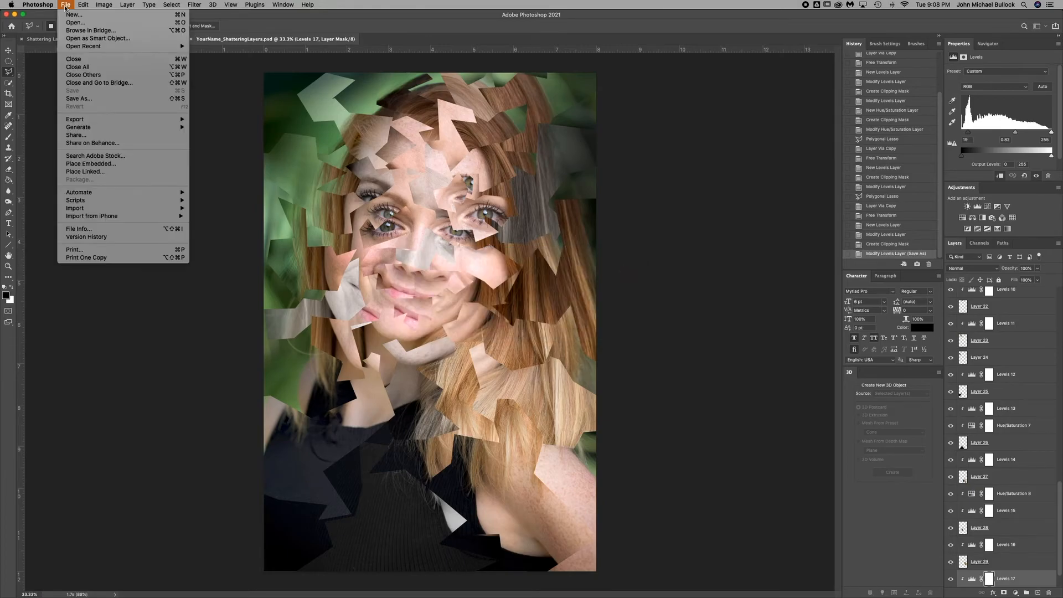
pyautogui.click(100, 99)
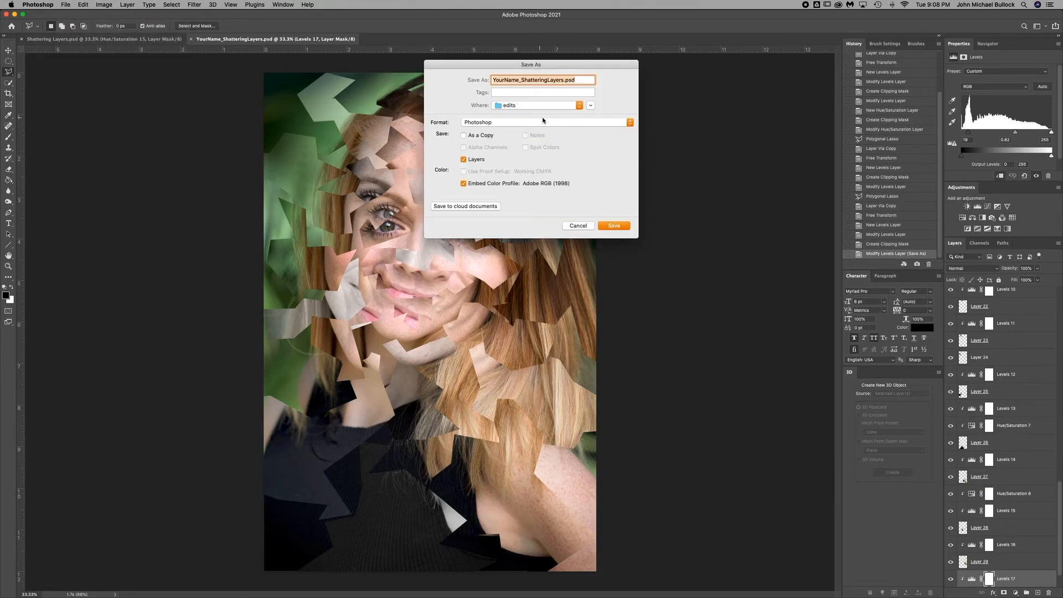
pyautogui.click(556, 122)
pyautogui.click(541, 173)
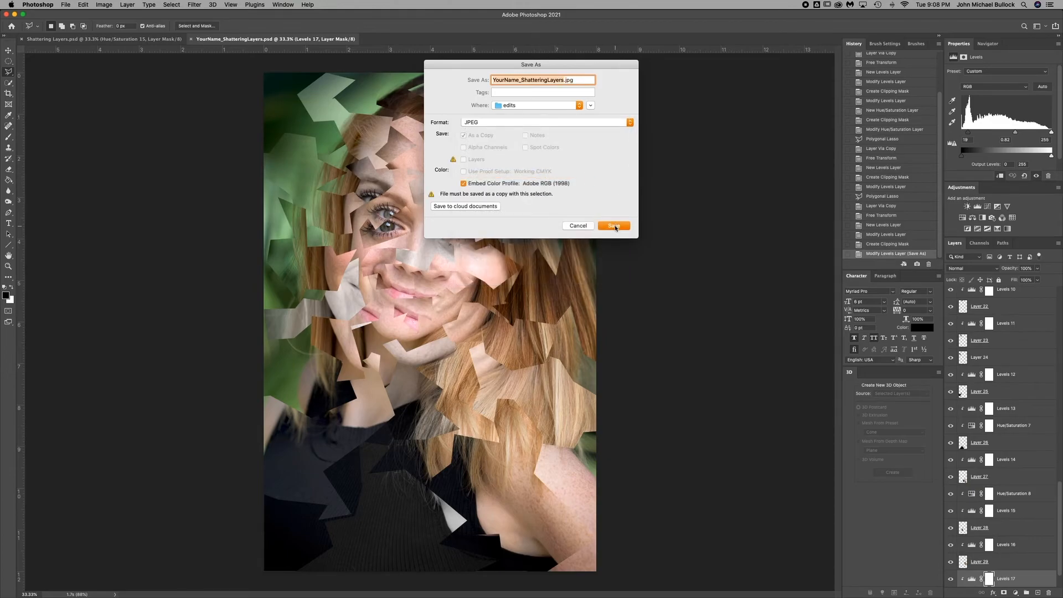
pyautogui.click(615, 226)
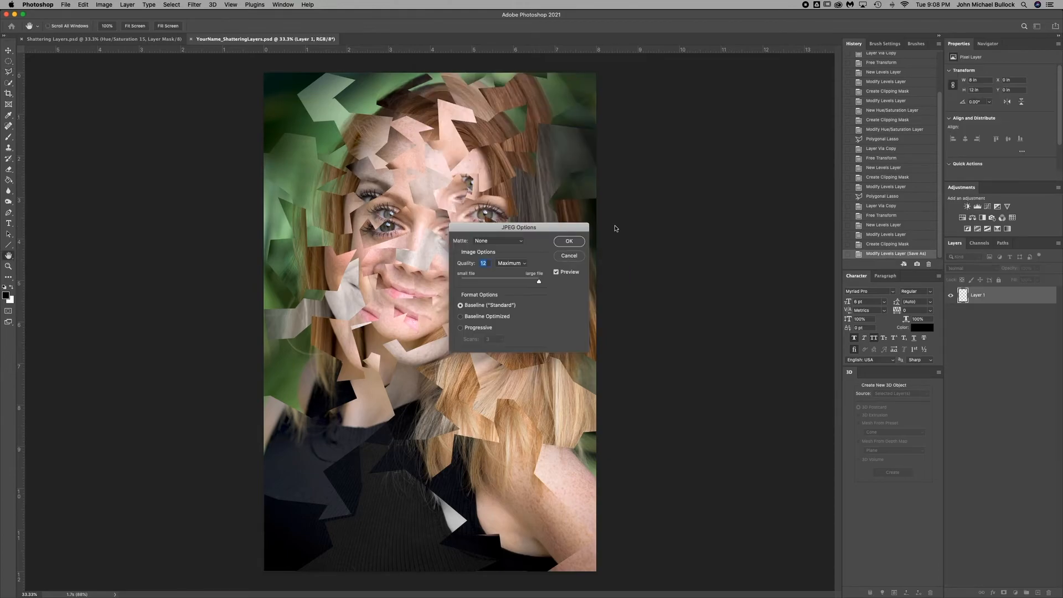
pyautogui.click(576, 243)
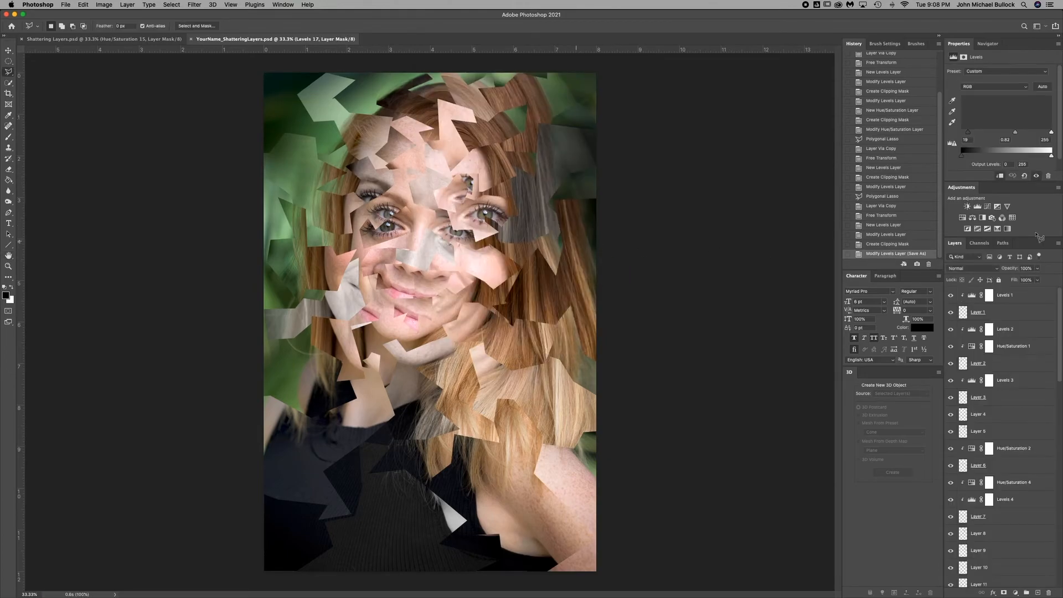
# Collapse the Adjustments and Properties panels to extend the layer list, and bring its lower layers into view.
pyautogui.doubleClick(964, 188)
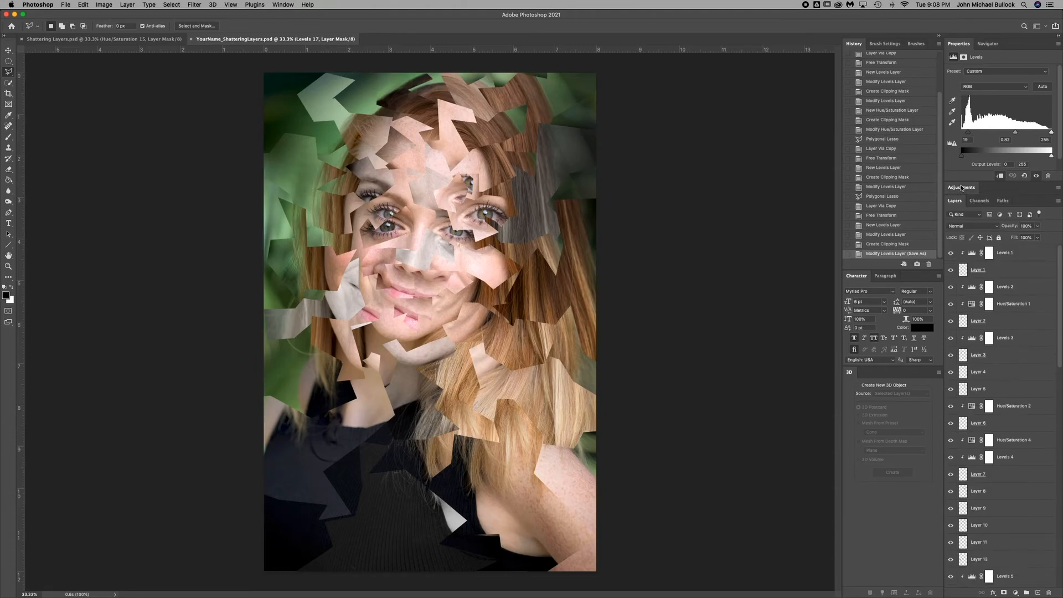
pyautogui.doubleClick(958, 46)
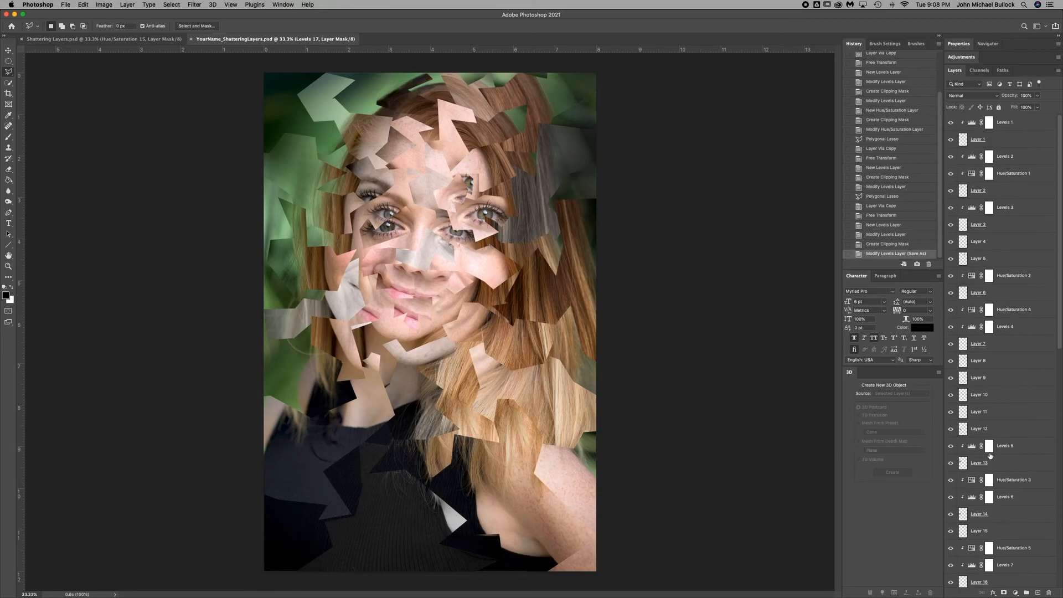
pyautogui.scroll(-10, 990, 455)
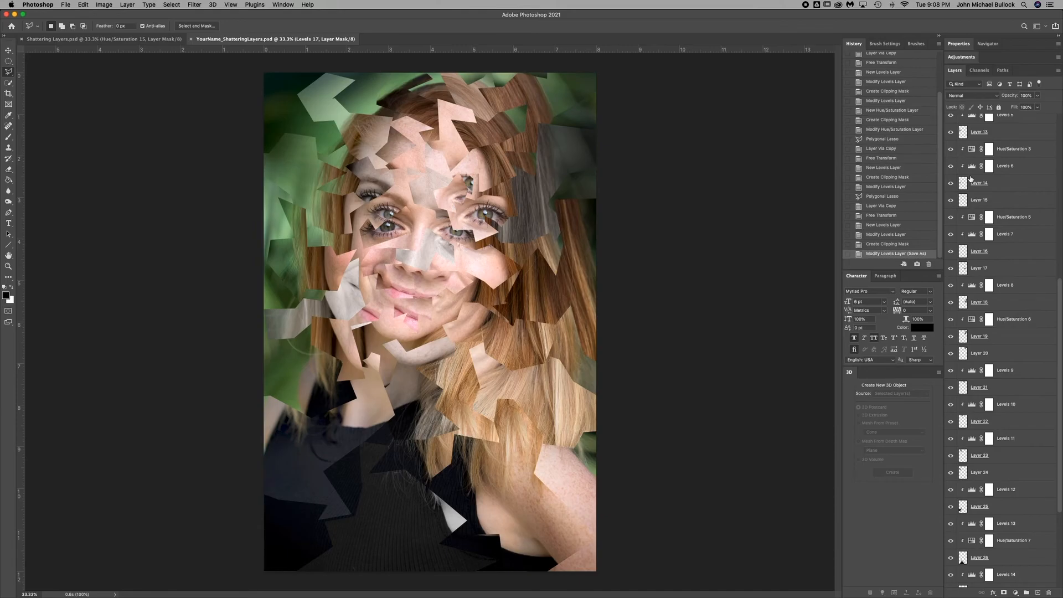
# Capture a screenshot of the Photoshop workspace with the Screenshot utility, enlarging the capture area to include the portrait and the layer list.
pyautogui.moveTo(1, 176)
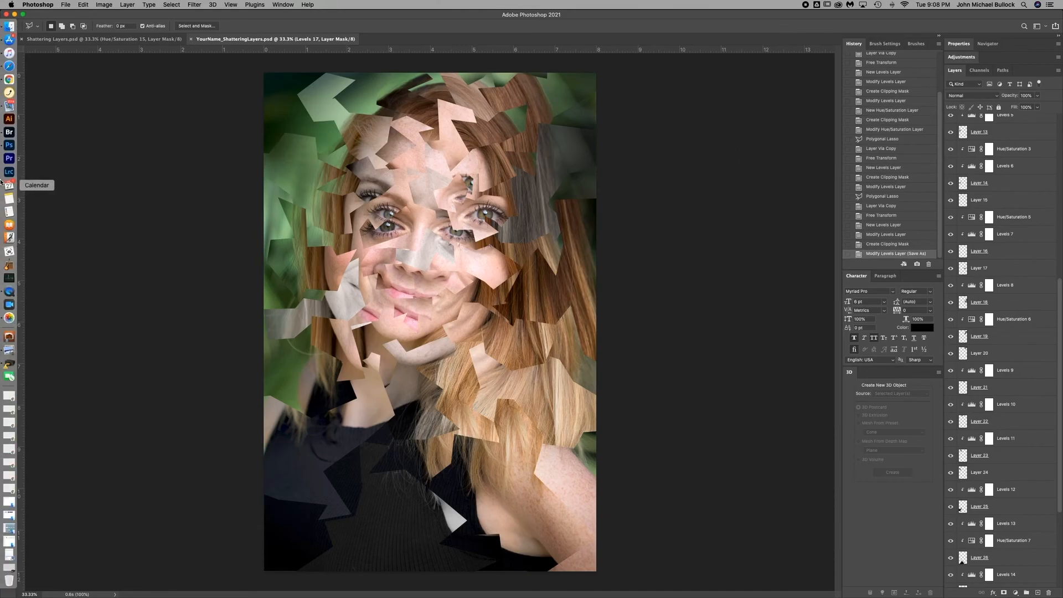
pyautogui.click(10, 253)
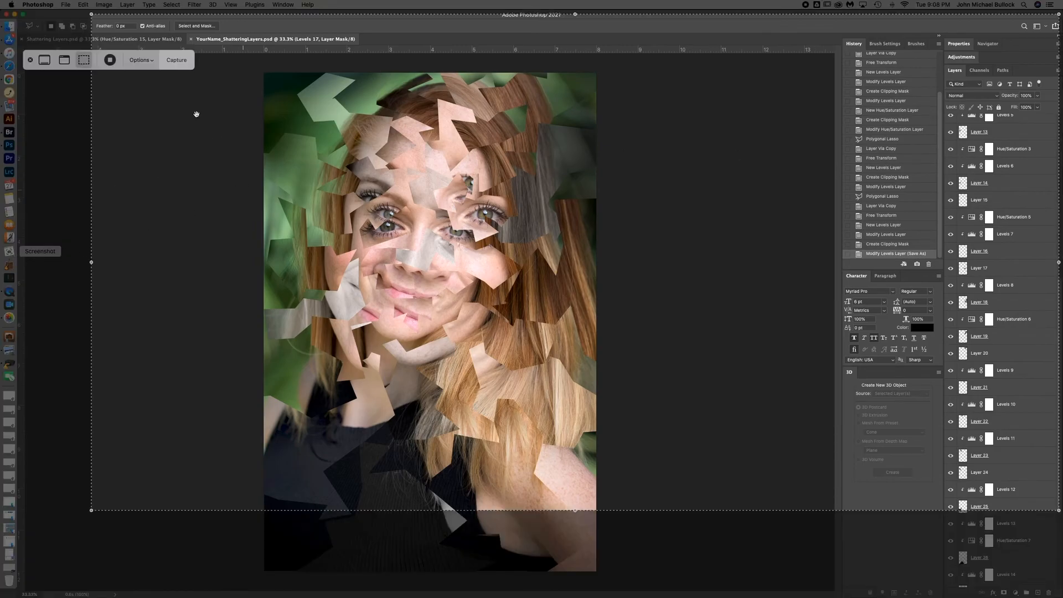
pyautogui.moveTo(238, 99); pyautogui.dragTo(170, 86)
pyautogui.moveTo(990, 498); pyautogui.dragTo(1058, 591)
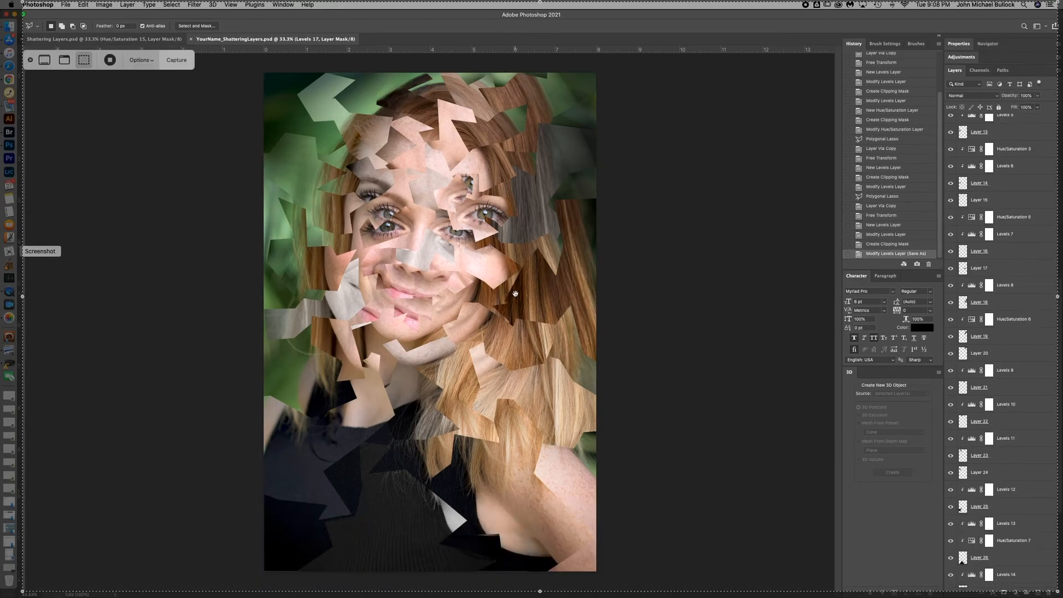
pyautogui.click(148, 61)
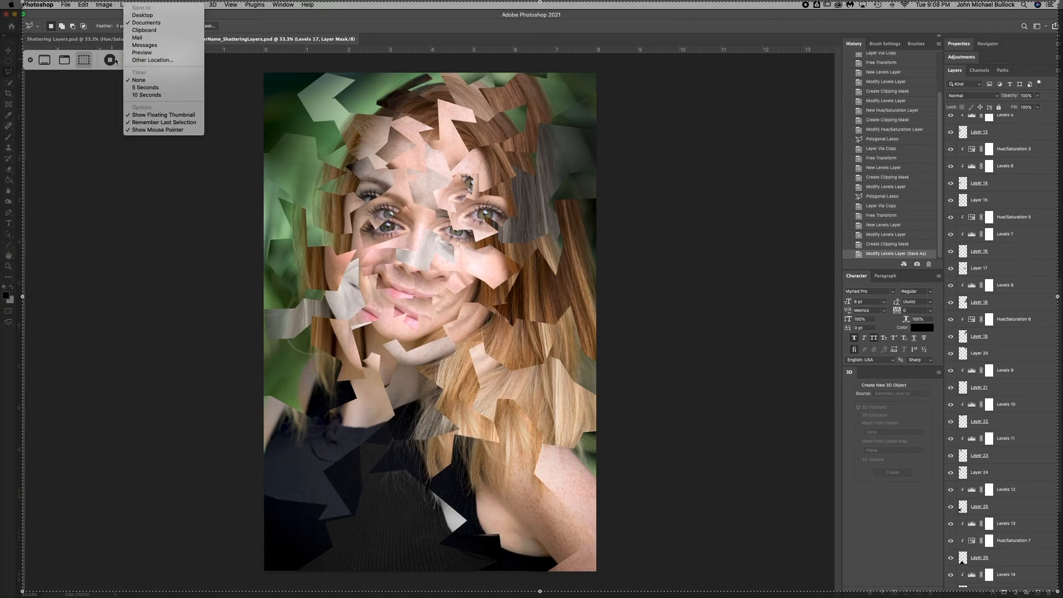
pyautogui.click(150, 61)
pyautogui.click(178, 61)
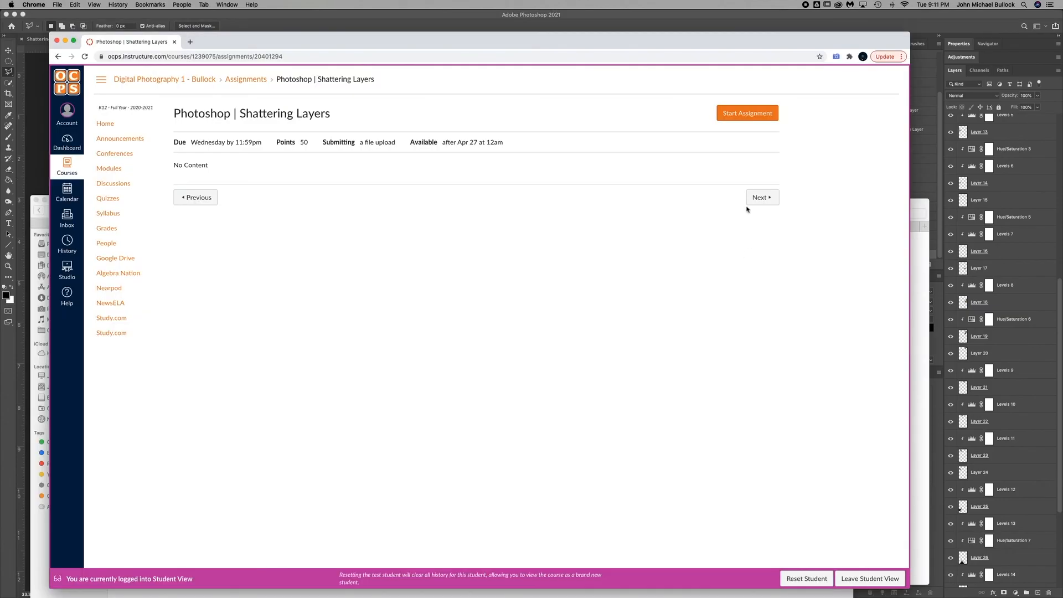
# Start the Photoshop | Shattering Layers assignment in Chrome and attach the workspace screenshot as the first file.
pyautogui.click(731, 113)
pyautogui.click(215, 222)
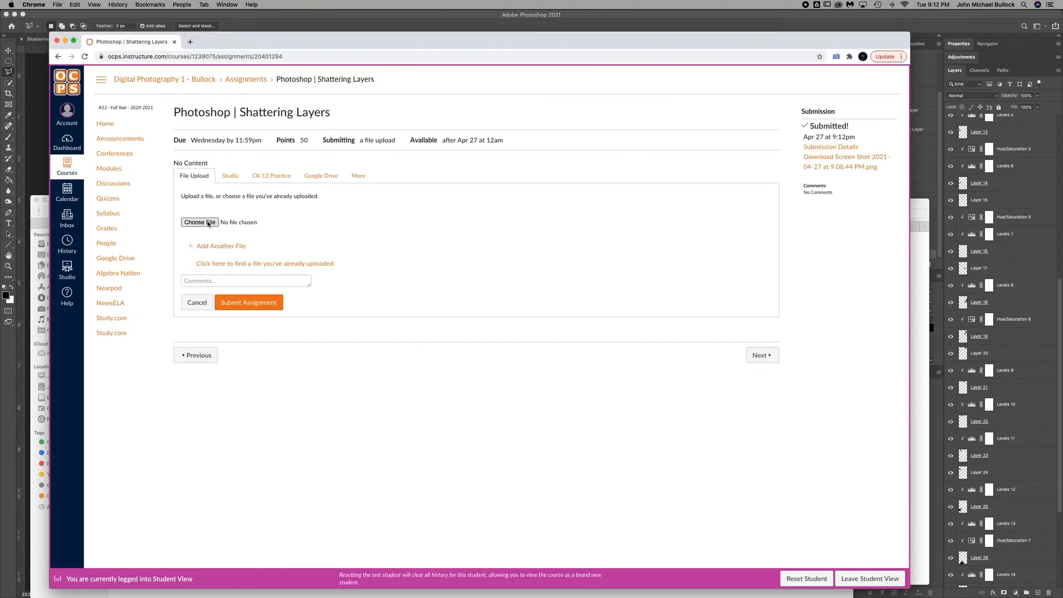
pyautogui.doubleClick(365, 101)
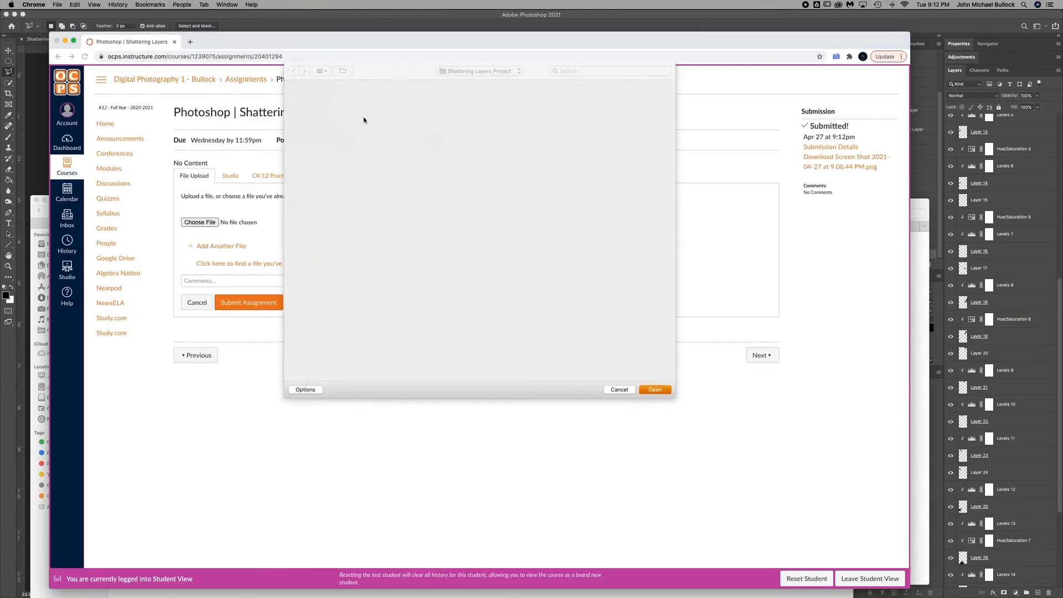
# Add a second file entry to the submission and attach YourName_ShatteringLayers.jpg from the Shattering Layers Project folder.
pyautogui.click(226, 252)
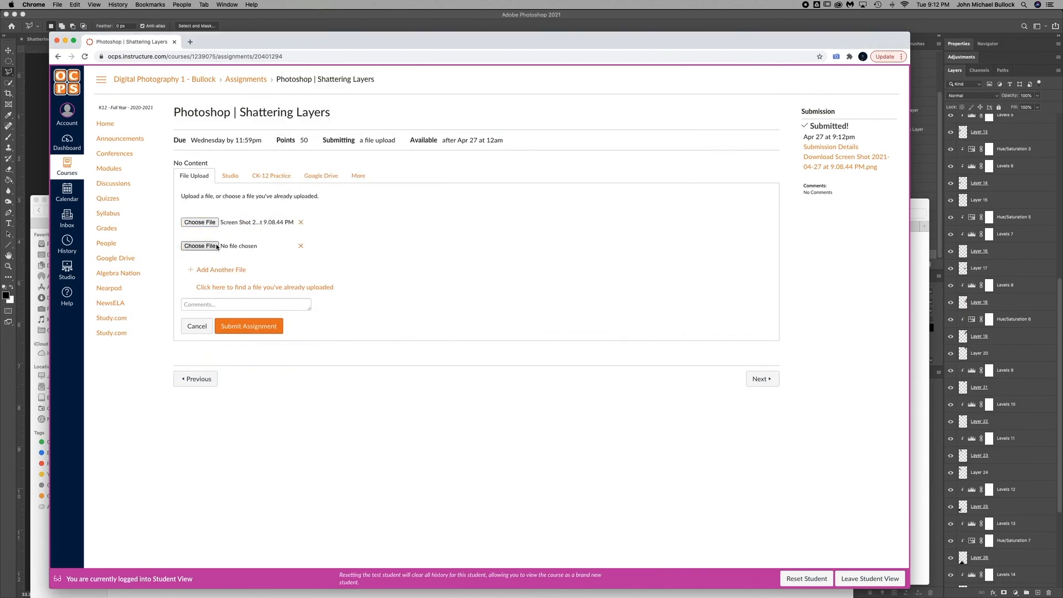
pyautogui.click(229, 247)
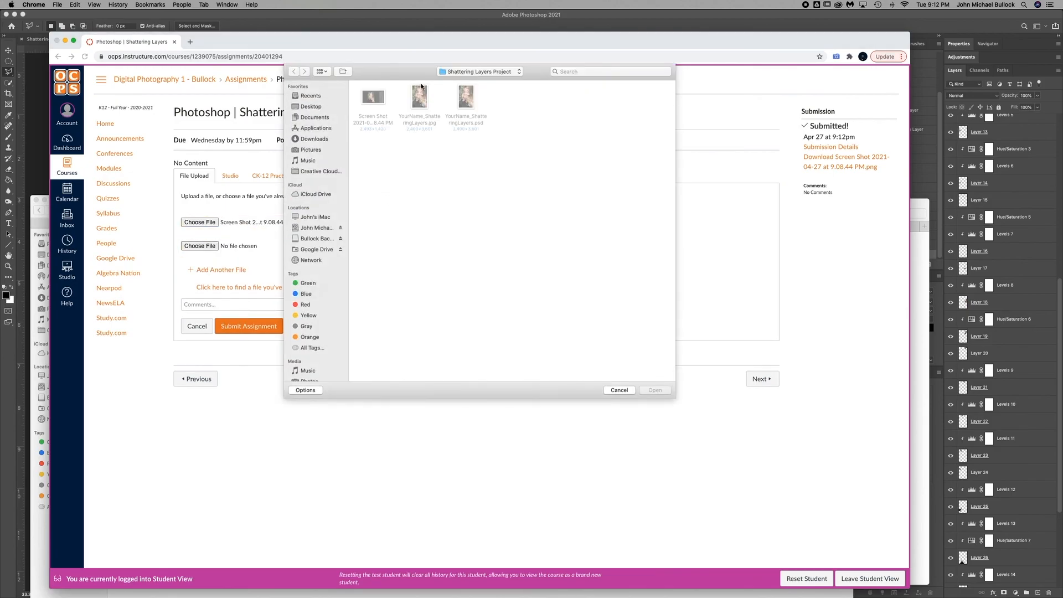
pyautogui.doubleClick(419, 95)
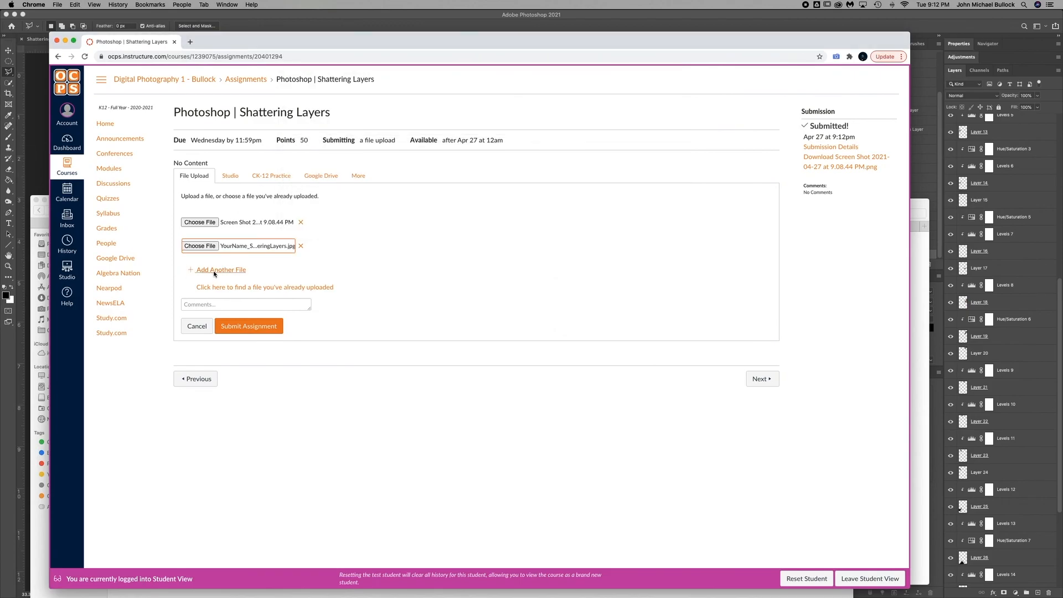
# Add a third file entry to the submission and attach YourName_ShatteringLayers.psd.
pyautogui.click(214, 270)
pyautogui.click(215, 270)
pyautogui.click(201, 269)
pyautogui.doubleClick(464, 109)
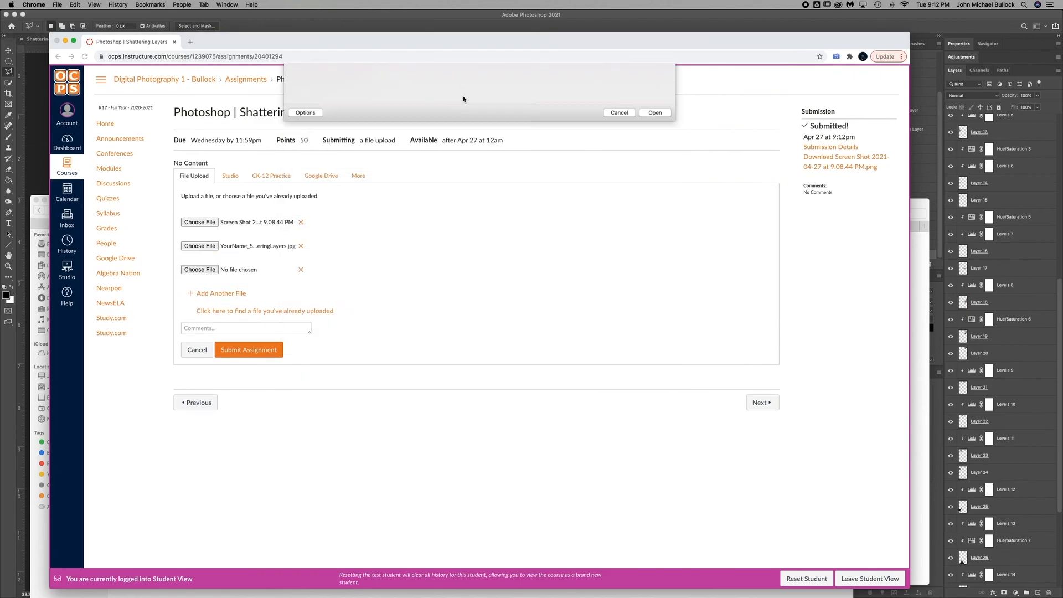